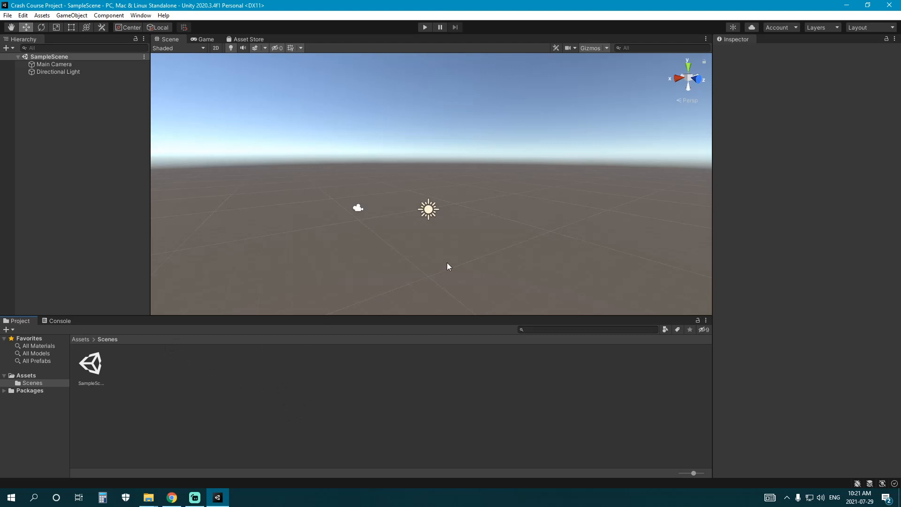
right_click_drag(447, 262, 441, 240)
middle_click_drag(420, 263, 428, 240)
scroll(428, 240, "up", 2)
scroll(428, 241, "up", 2)
right_click_drag(428, 240, 408, 251)
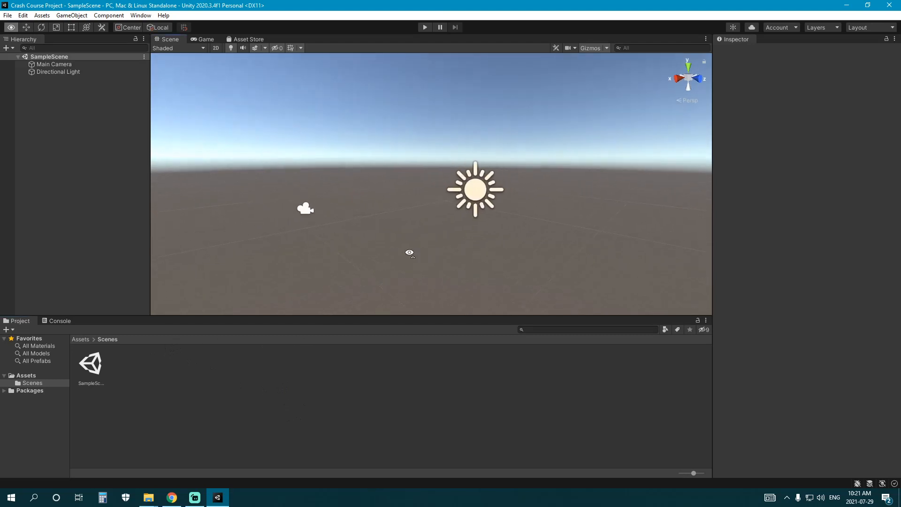
scroll(409, 250, "down", 2)
middle_click_drag(414, 241, 382, 270)
right_click_drag(388, 244, 386, 269)
middle_click_drag(386, 269, 399, 235)
right_click_drag(399, 235, 393, 250)
middle_click_drag(396, 236, 389, 251)
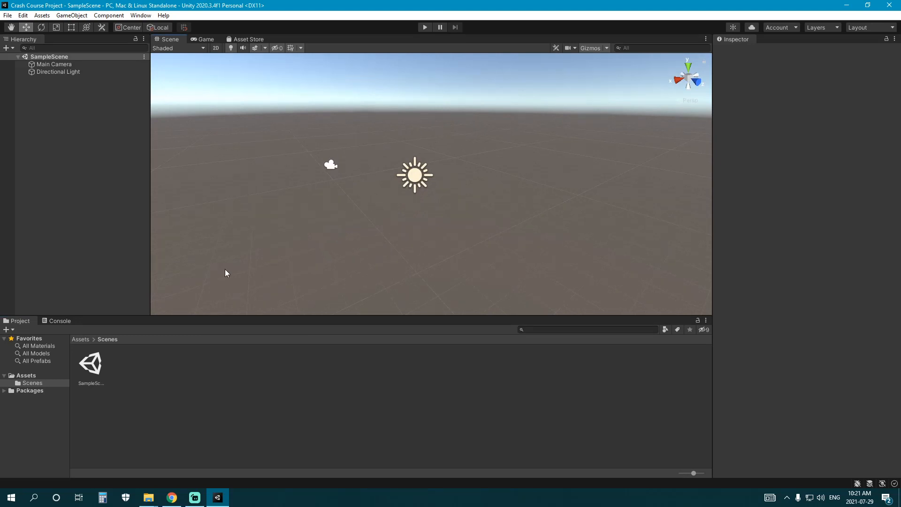
right_click_drag(349, 187, 321, 198)
right_click_drag(416, 229, 401, 217)
right_click_drag(439, 220, 395, 212)
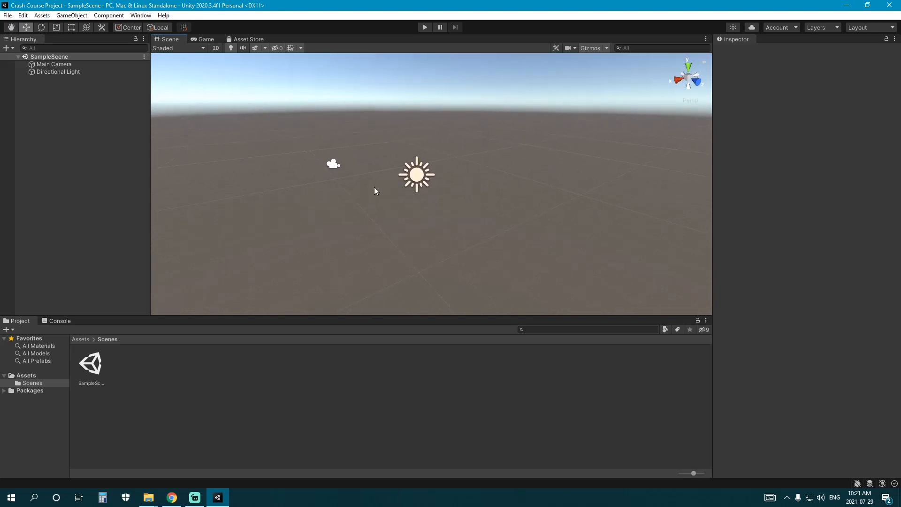
right_click_drag(414, 181, 364, 200)
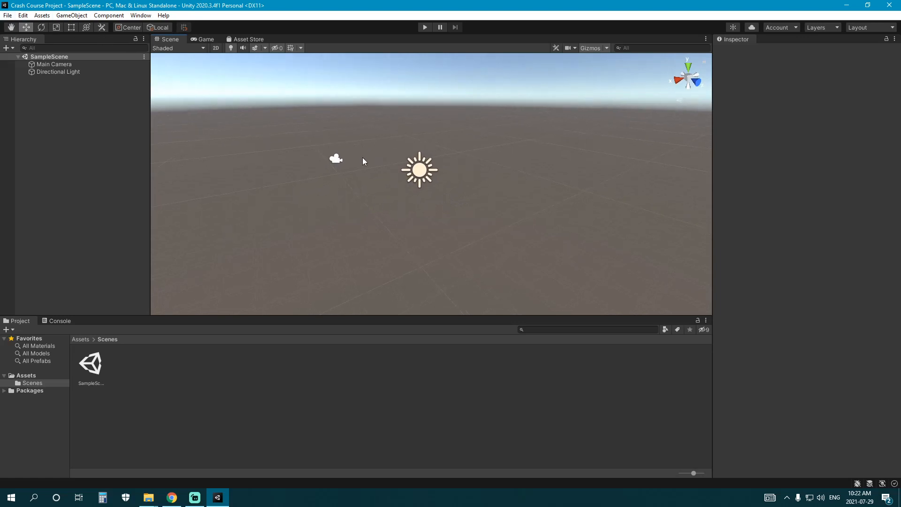
right_click_drag(424, 202, 387, 168)
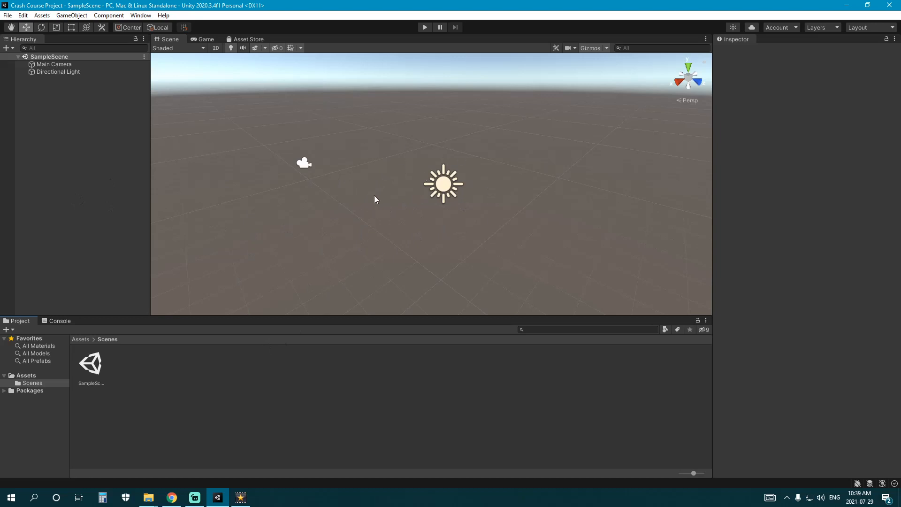
right_click_drag(393, 199, 384, 195)
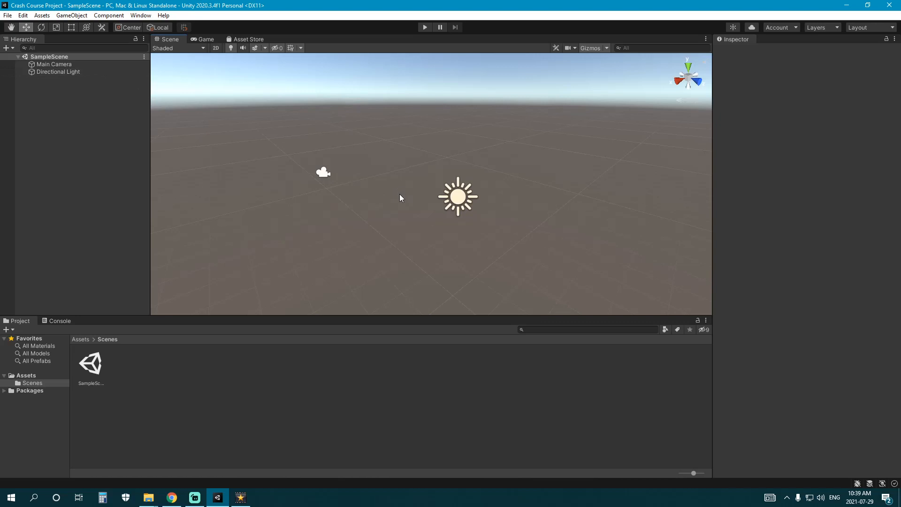
Inspect the properties of the scene's two default objects, the Directional Light and the Main Camera
left_click(41, 121)
left_click(61, 66)
left_click(61, 70)
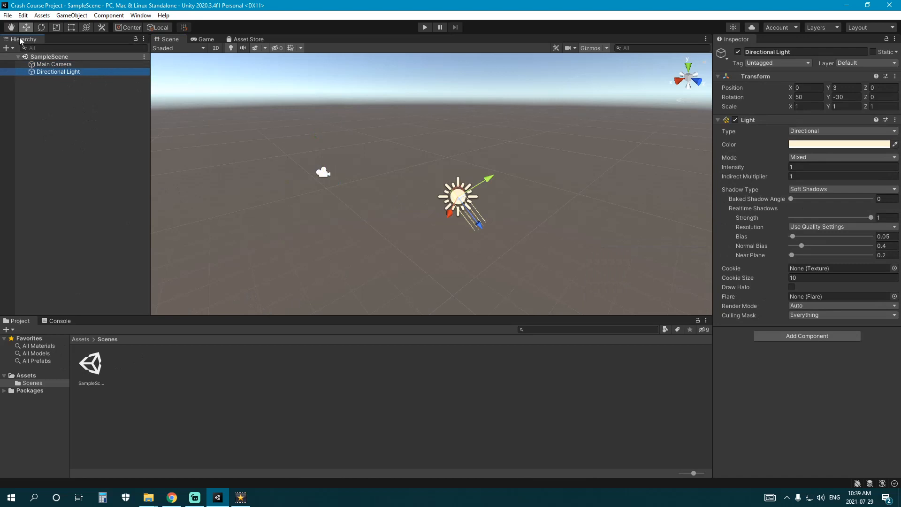
left_click_drag(35, 39, 43, 94)
left_click(61, 66)
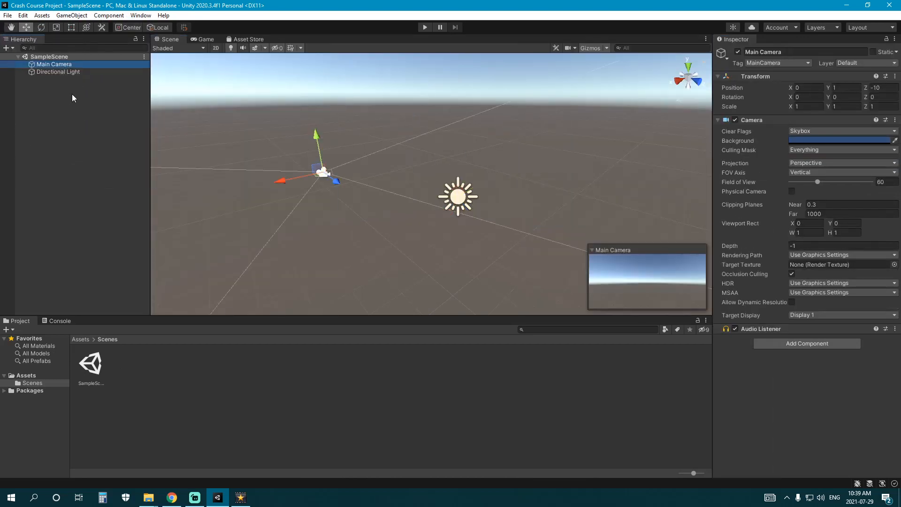
left_click(81, 73)
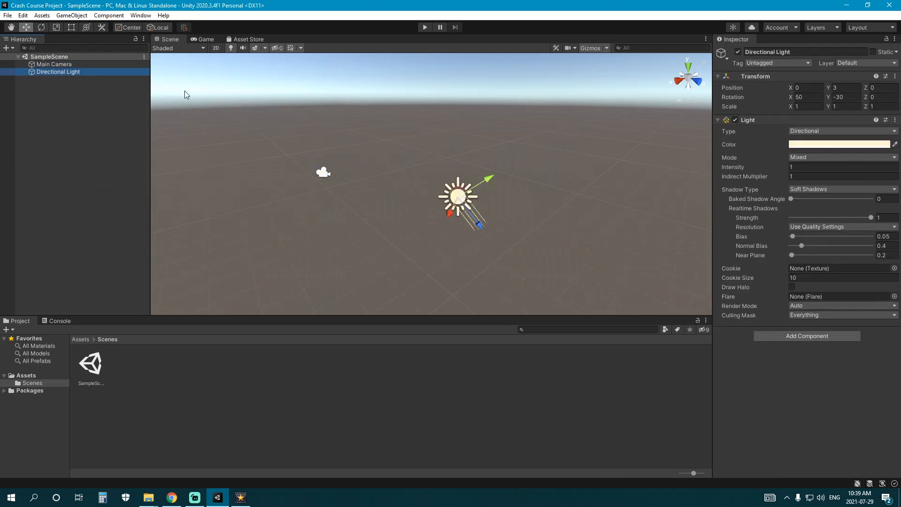
left_click(81, 65)
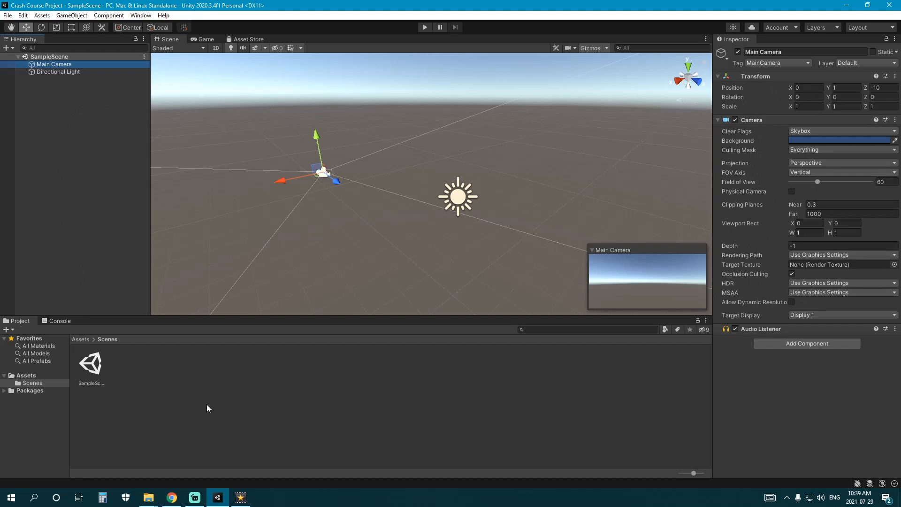
Inspect the SampleScene asset in the Scenes folder and return to the Assets folder
left_click(5, 376)
left_click(26, 376)
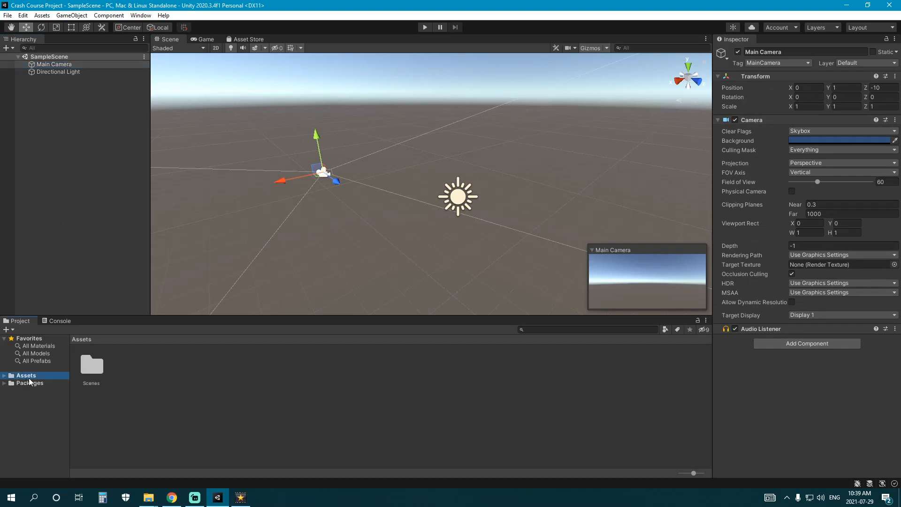
left_click(5, 375)
left_click(27, 383)
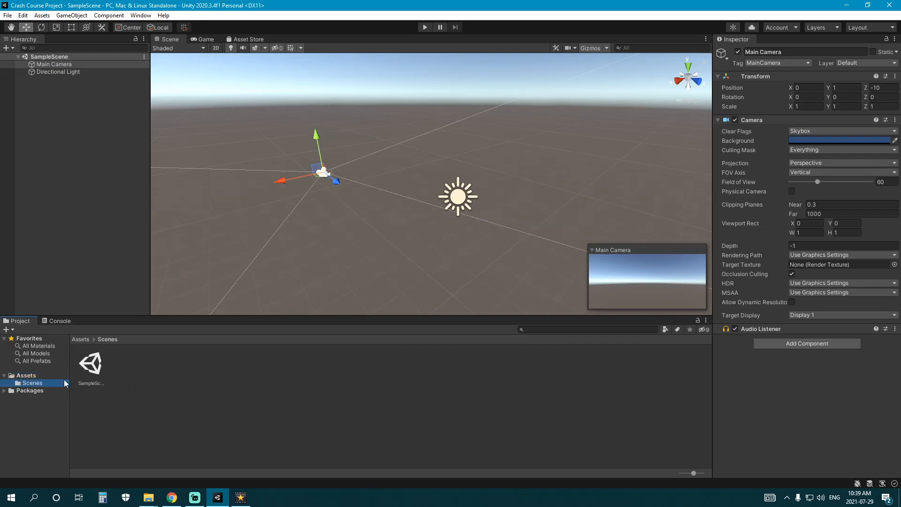
left_click(97, 378)
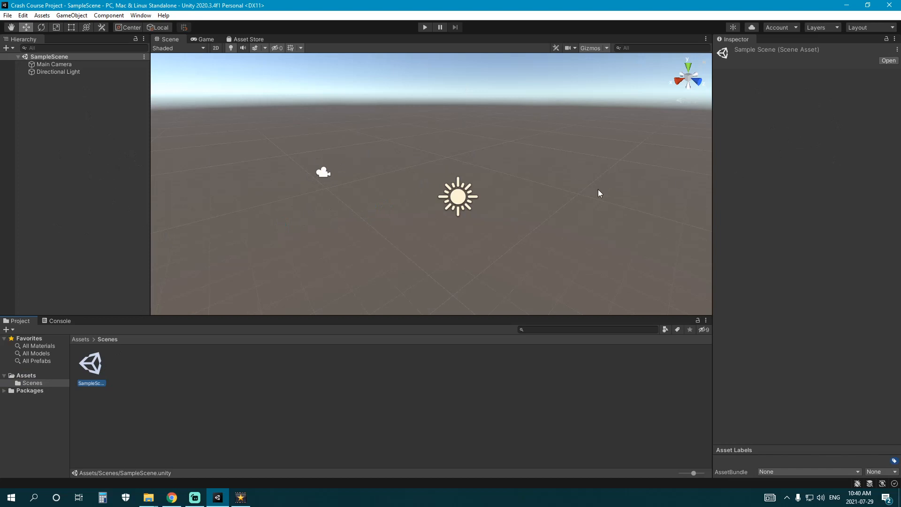
left_click(143, 407)
left_click(27, 375)
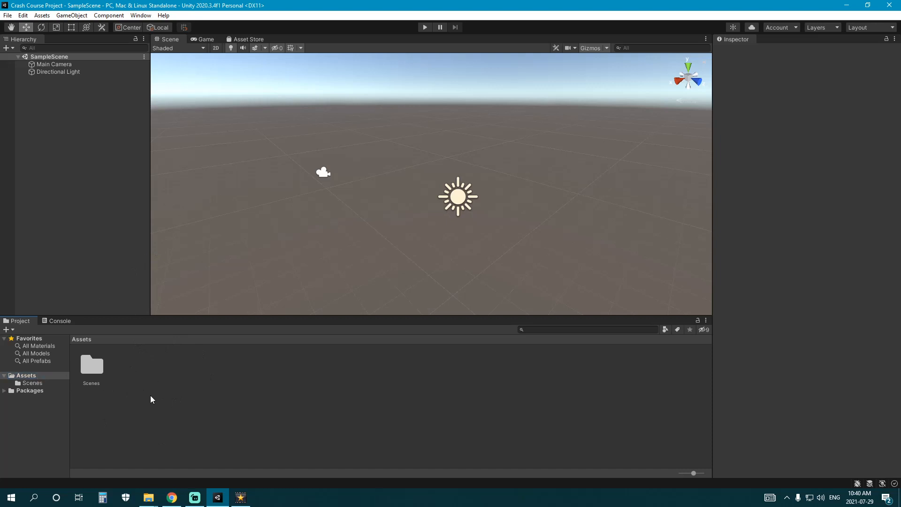
right_click(142, 416)
mouse_move(209, 166)
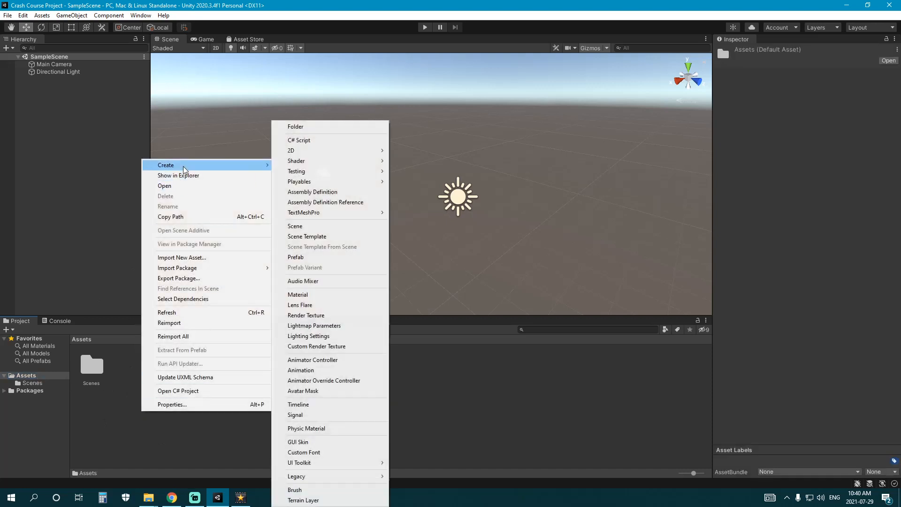
left_click(413, 365)
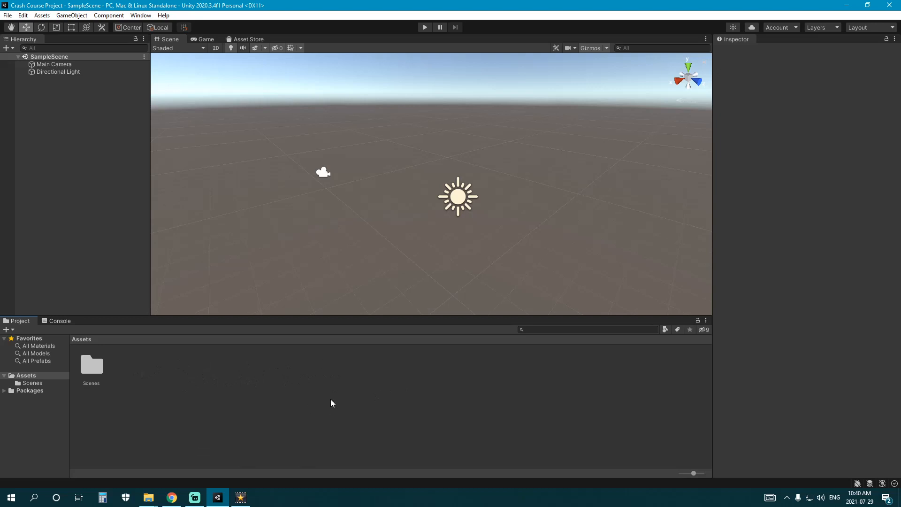
Create a new folder named Textures in the project's Assets folder
left_click(165, 385)
right_click(165, 386)
mouse_move(241, 136)
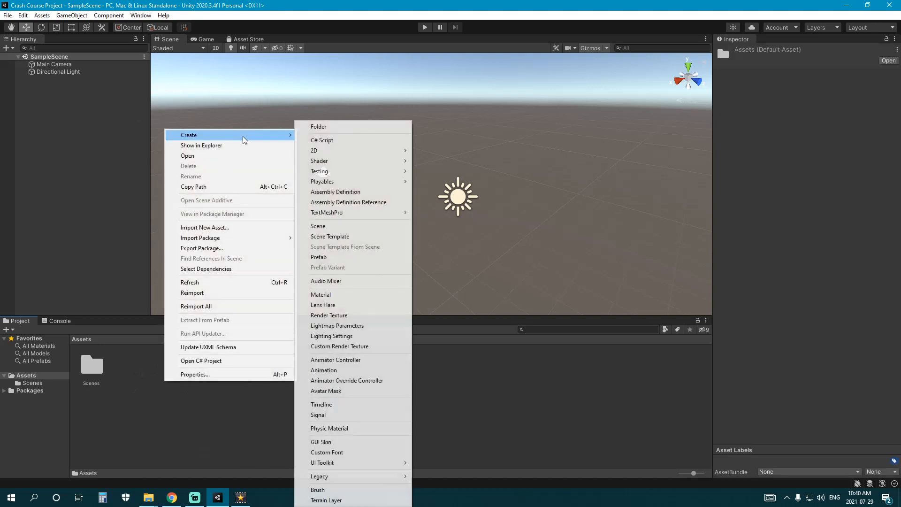
left_click(360, 135)
type("Textures")
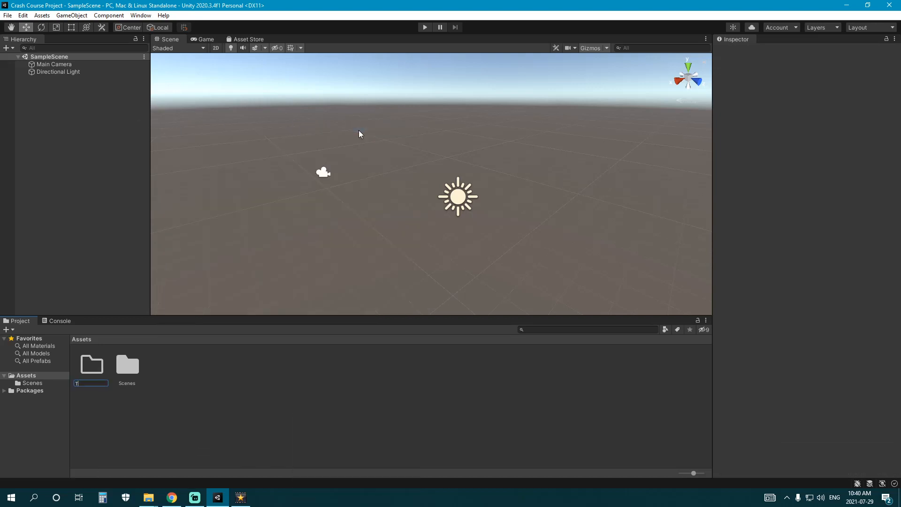
key("Return")
Add a folder named Materials to the Assets folder, alongside Scenes and Textures
right_click(205, 423)
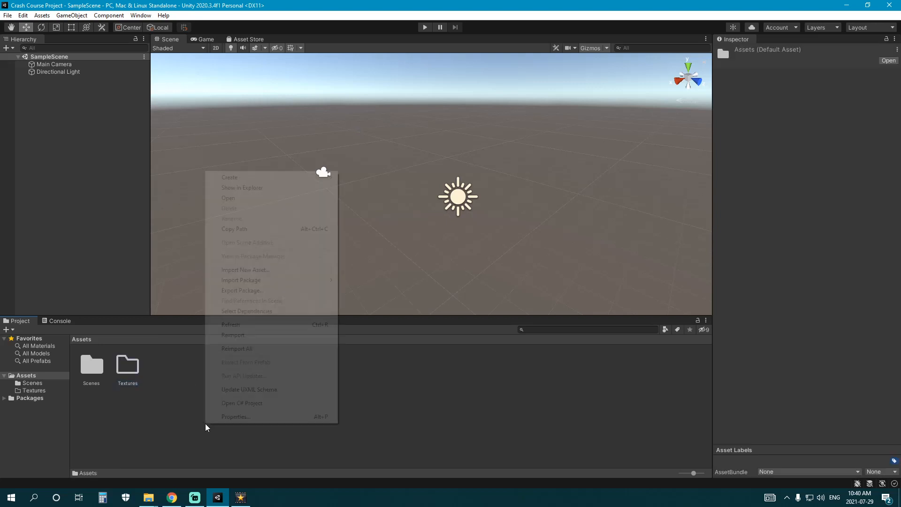
mouse_move(281, 177)
left_click(397, 128)
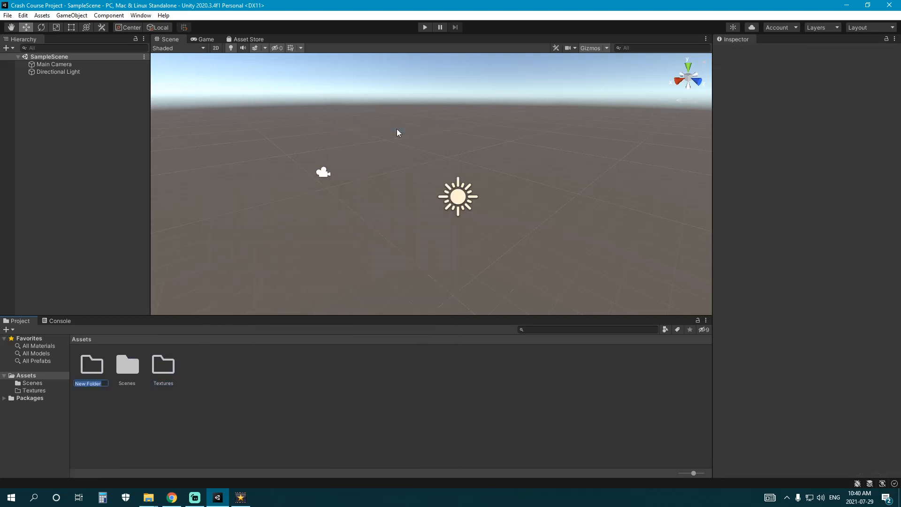
type("Materials")
key("Return")
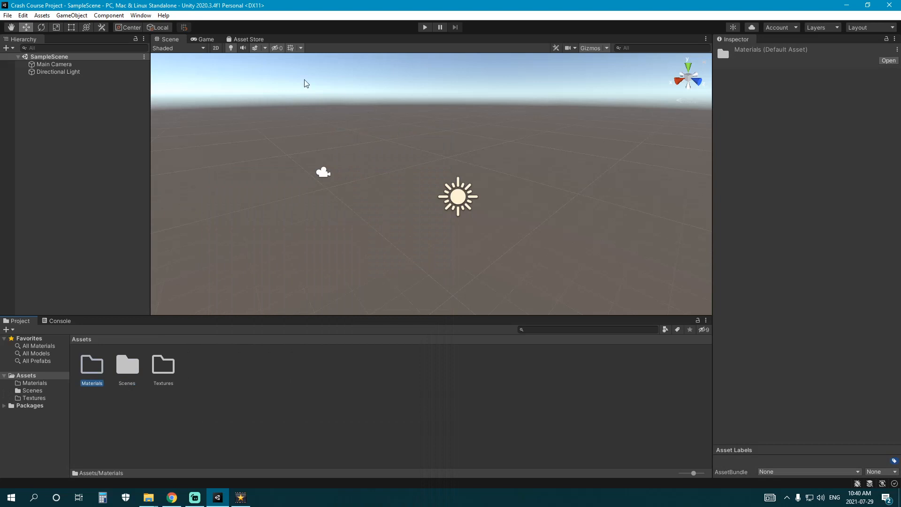
Add another folder named Models to the Assets folder and clear the selection
right_click(261, 387)
mouse_move(307, 137)
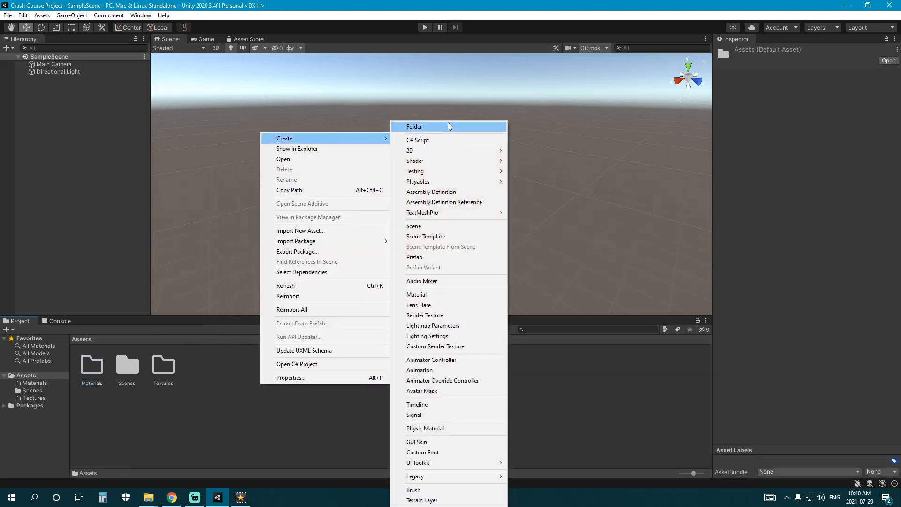
left_click(443, 126)
type("Models")
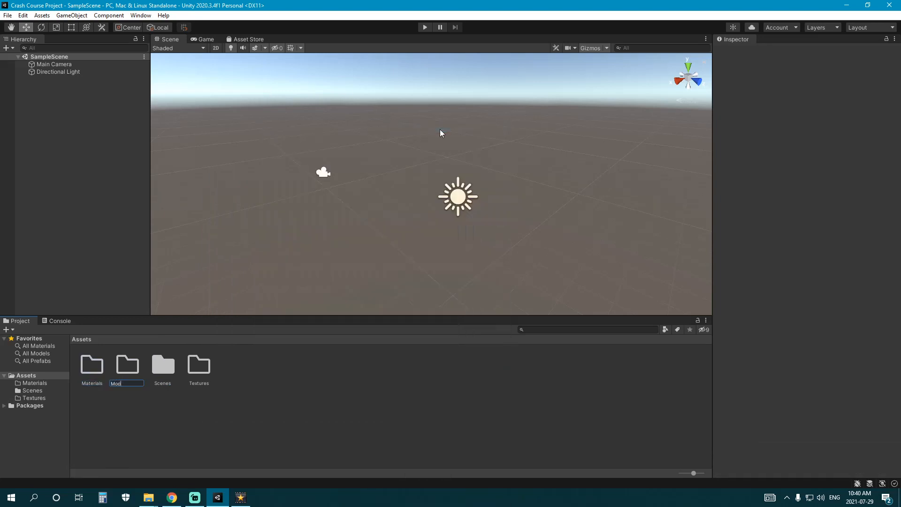
key("Return")
left_click(251, 381)
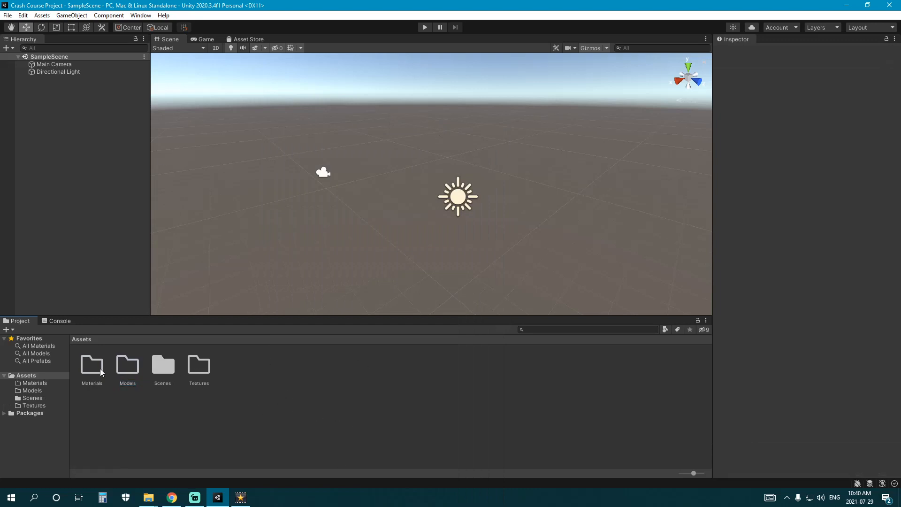
Look inside the Models folder and the Scenes folder of the project's assets
left_click(124, 371)
double_click(124, 371)
left_click(136, 167)
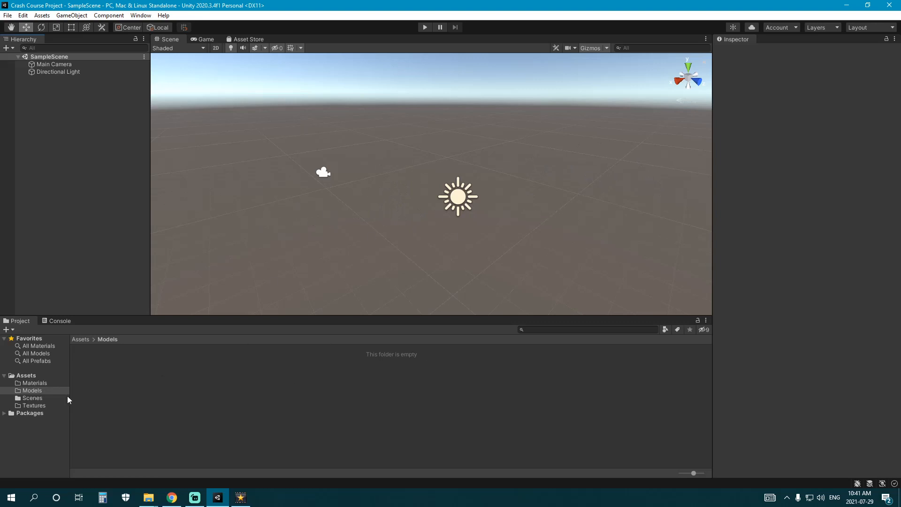
left_click(41, 397)
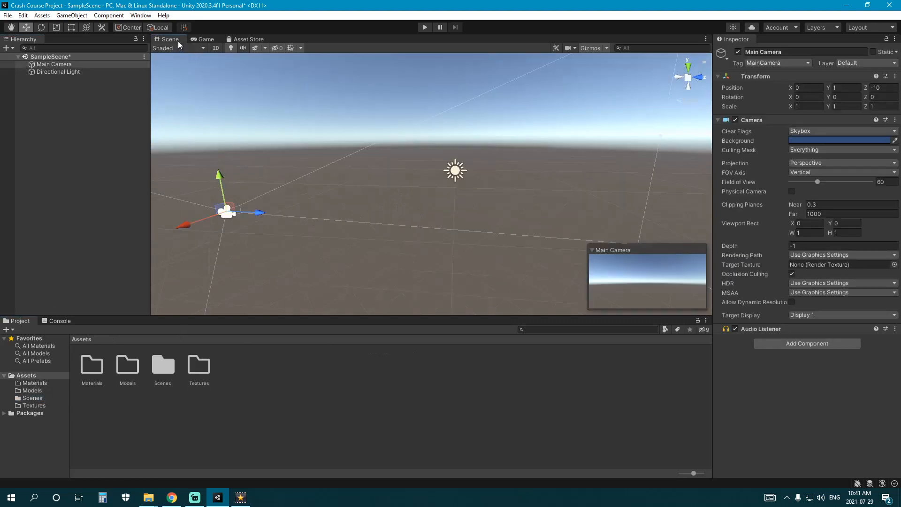
Compare the Game view with the Scene view and the preview of the selected Main Camera
left_click(202, 39)
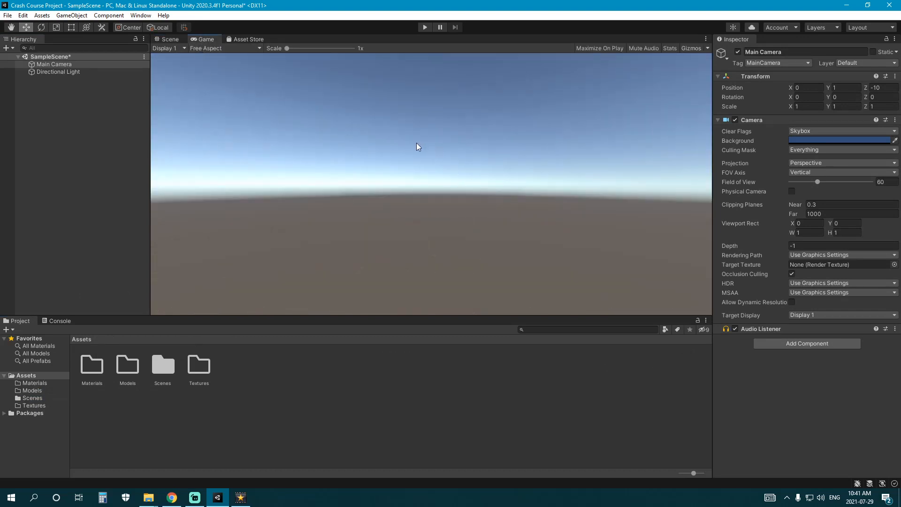
left_click(74, 63)
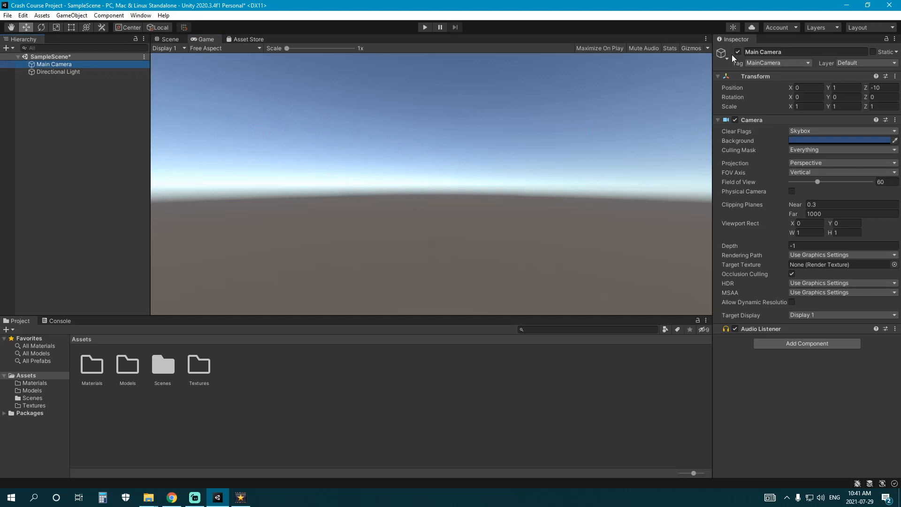
left_click(167, 39)
left_click_drag(373, 173, 400, 189, "alt")
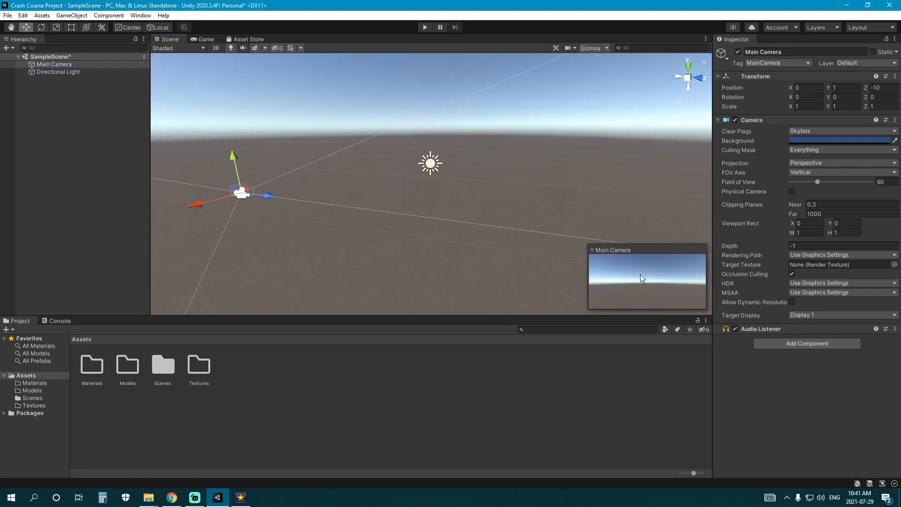
left_click(69, 87)
left_click(72, 65)
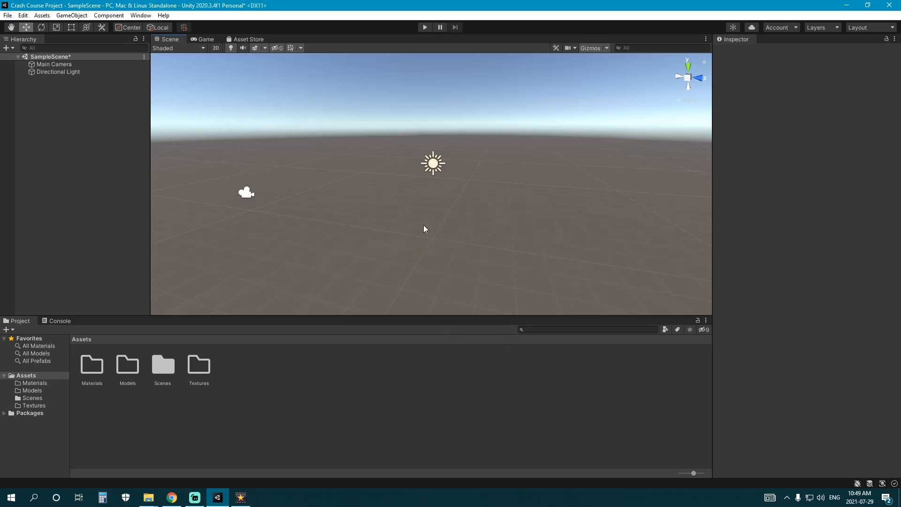
Rotate and pan the Scene view to look around the camera and the light
right_click_drag(430, 215, 413, 200)
mouse_move(412, 221)
middle_mouse_down()
mouse_move(396, 207)
mouse_move(410, 227)
middle_mouse_up()
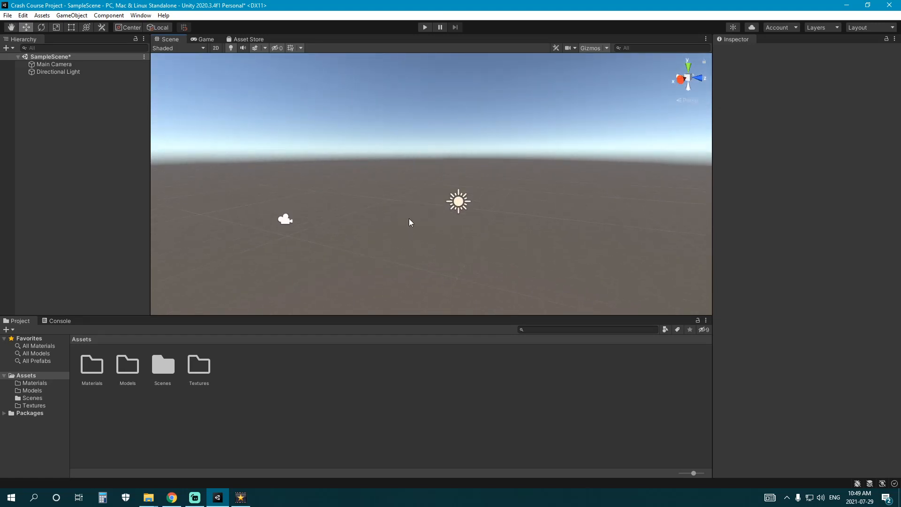
mouse_move(412, 216)
right_mouse_down()
mouse_move(409, 224)
mouse_move(415, 219)
right_mouse_up()
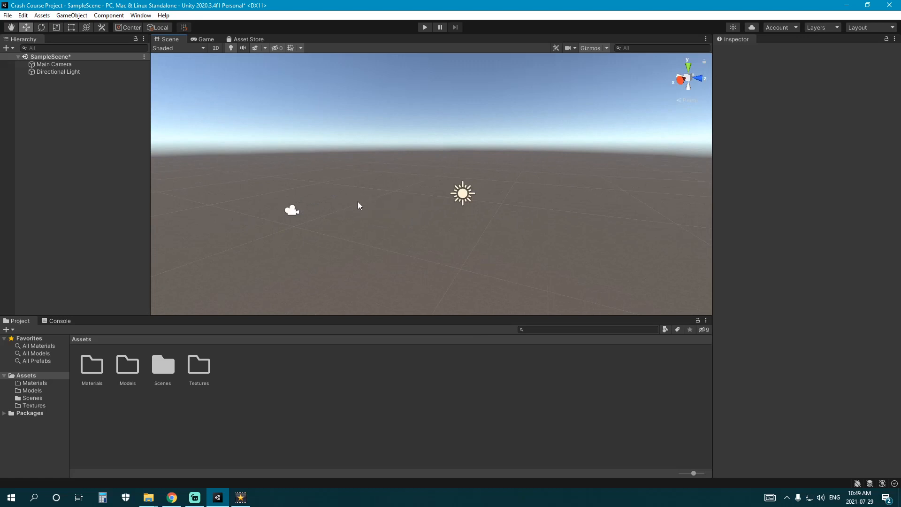
right_click_drag(380, 200, 484, 212)
middle_click_drag(182, 188, 491, 208)
middle_click_drag(294, 186, 160, 183)
middle_click_drag(539, 210, 445, 199)
middle_click_drag(373, 182, 413, 192)
Zoom the Scene view in and out, and adjust the view for a closer look at the camera and light
scroll(424, 217, "up", 2)
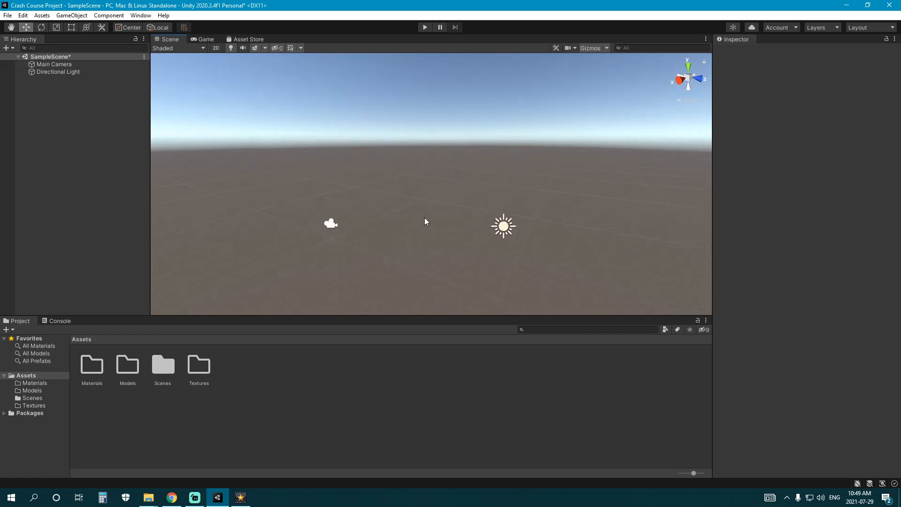
scroll(429, 221, "down", 3)
scroll(429, 221, "up", 3)
scroll(430, 224, "down", 3)
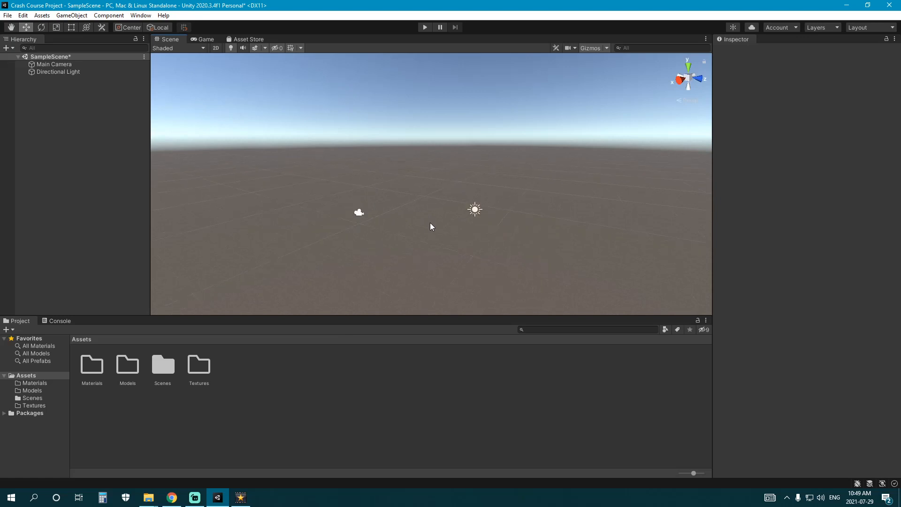
scroll(430, 223, "up", 4)
scroll(439, 237, "down", 1)
scroll(439, 238, "down", 3)
scroll(440, 236, "up", 2)
mouse_move(439, 236)
middle_mouse_down()
mouse_move(432, 213)
mouse_move(436, 222)
middle_mouse_up()
right_click_drag(437, 223, 415, 220)
middle_click_drag(416, 220, 392, 190)
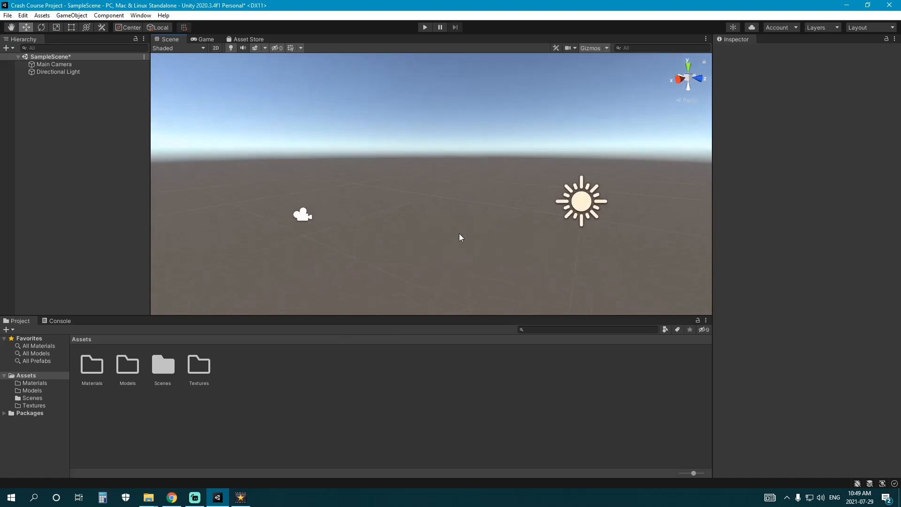
Try moving the Main Camera with its axis handles and rotating it about X with the combined Transform tool
left_click(86, 64)
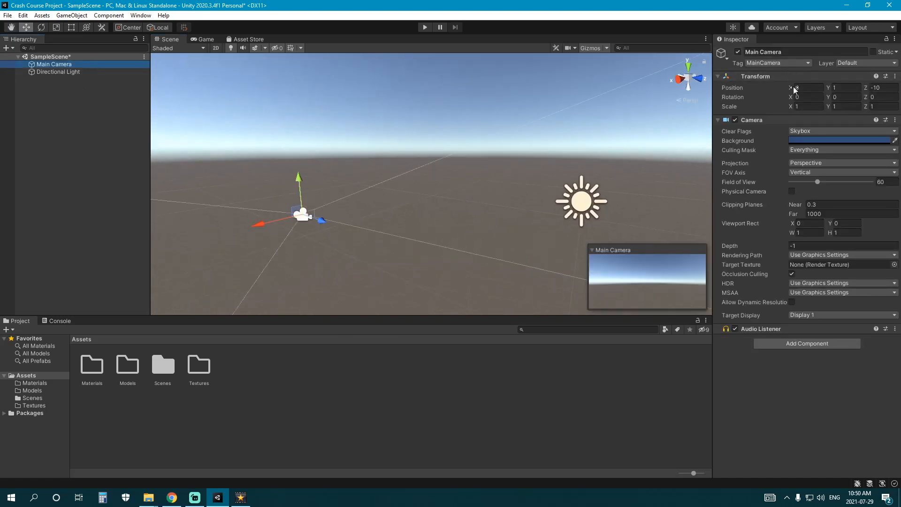
left_click_drag(274, 225, 266, 224)
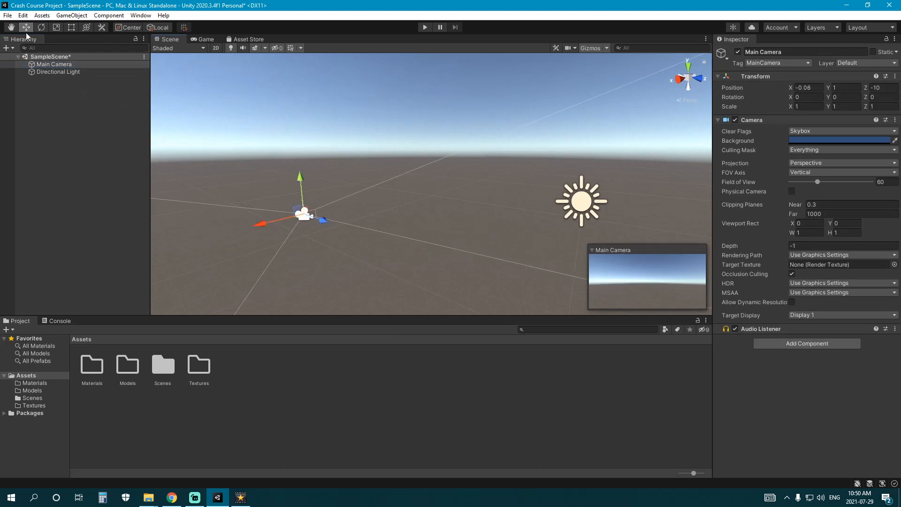
left_click(87, 28)
left_click_drag(328, 190, 293, 196)
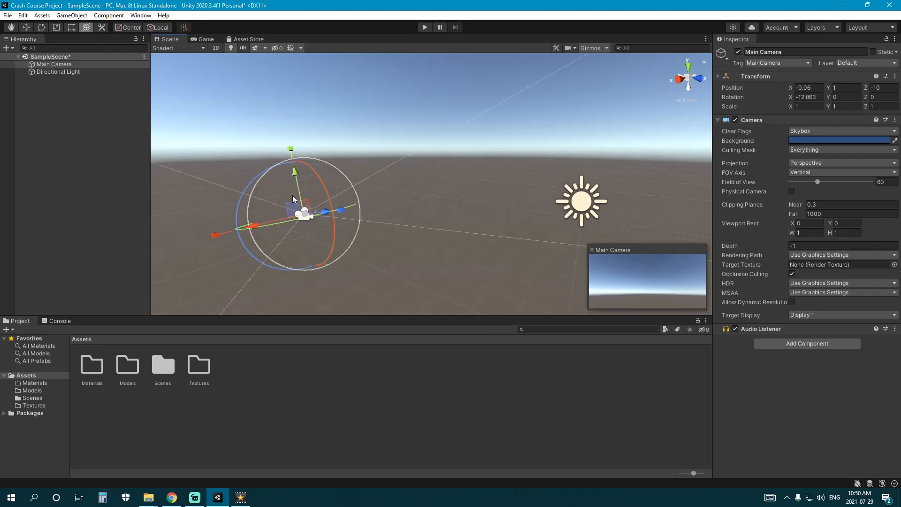
left_click_drag(255, 225, 290, 199)
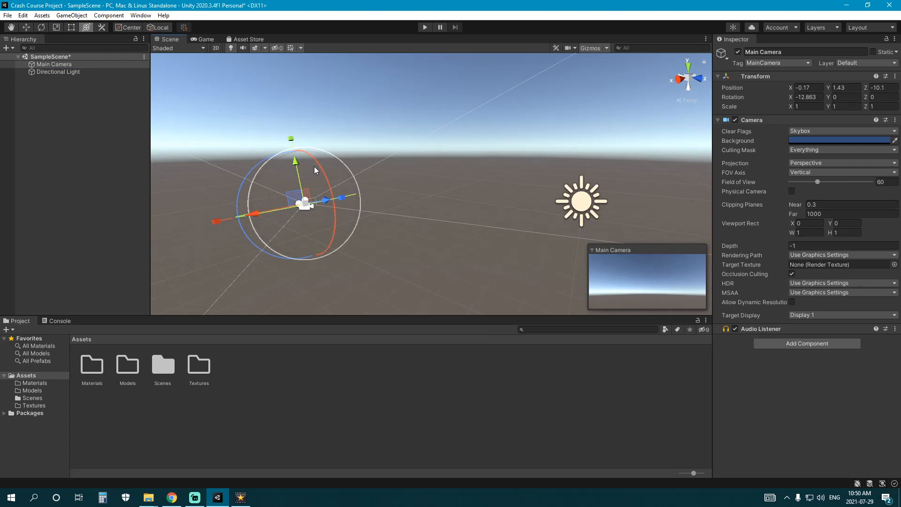
left_click_drag(315, 166, 326, 178)
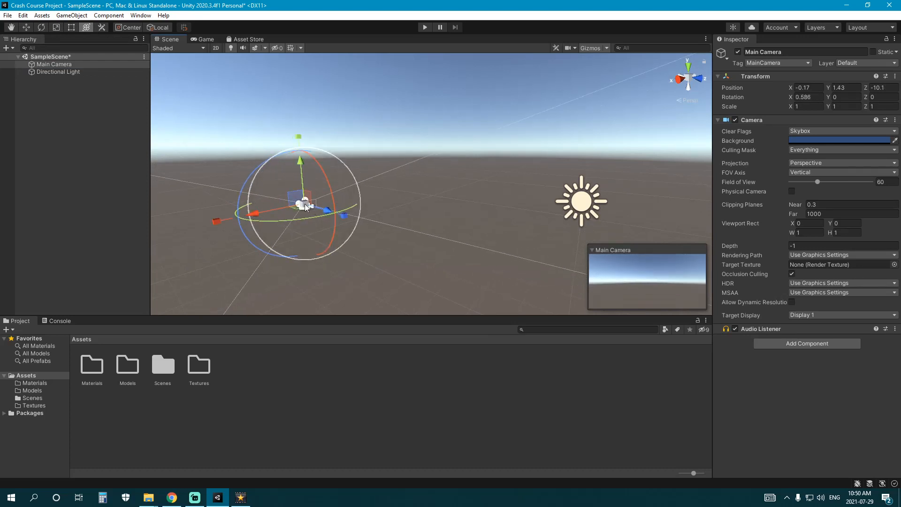
left_click(82, 96)
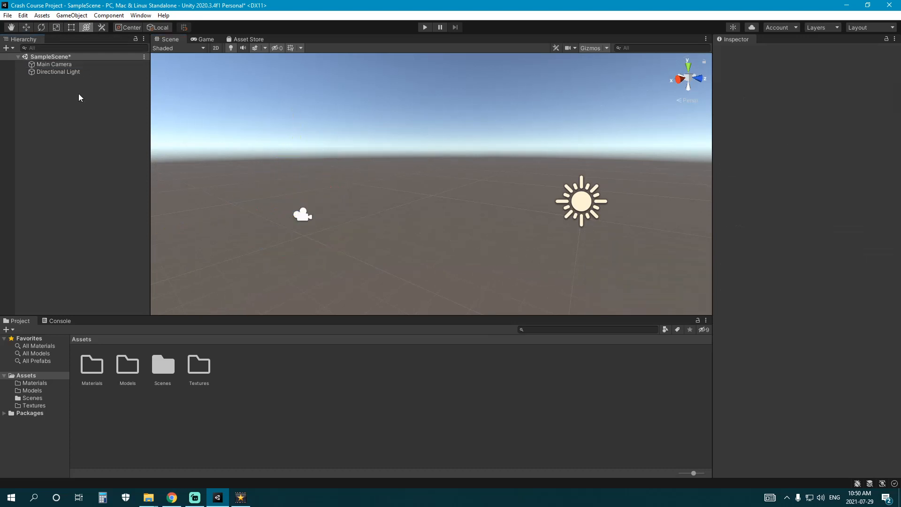
right_click(66, 131)
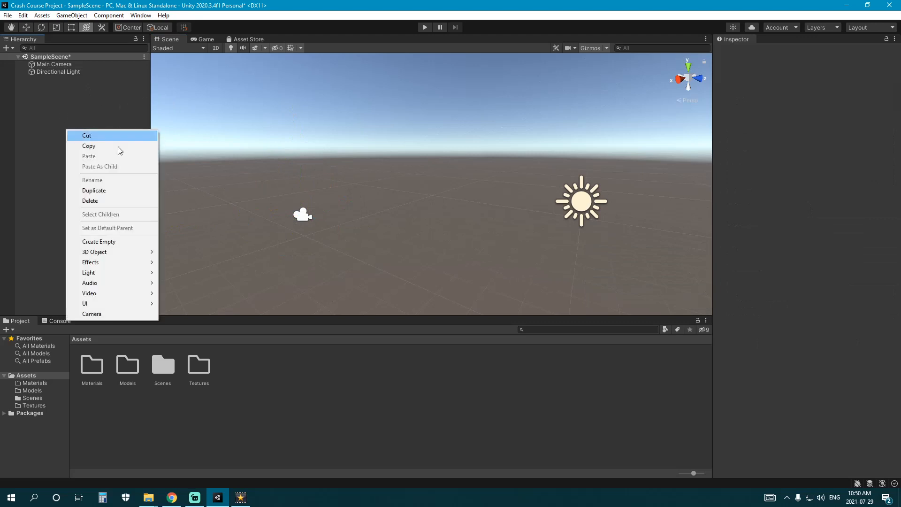
left_click(41, 159)
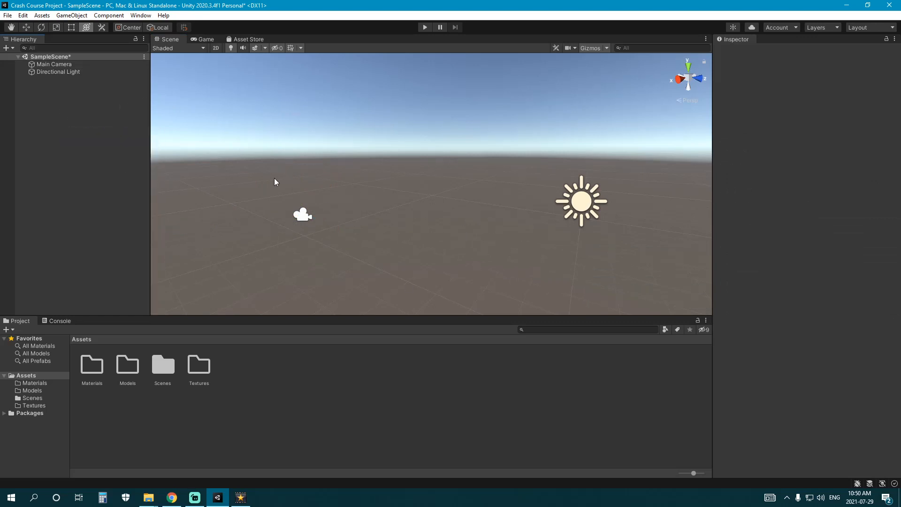
right_click(69, 122)
mouse_move(120, 246)
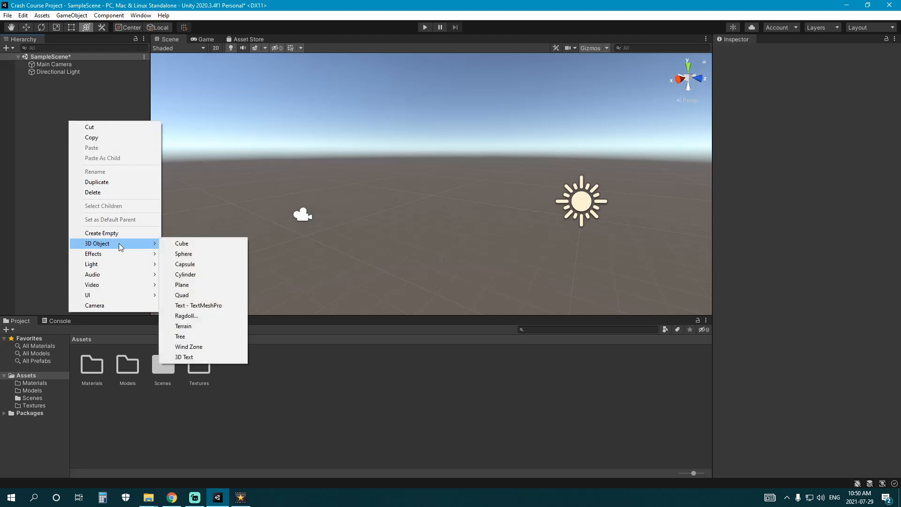
right_click(39, 118)
right_click(45, 87)
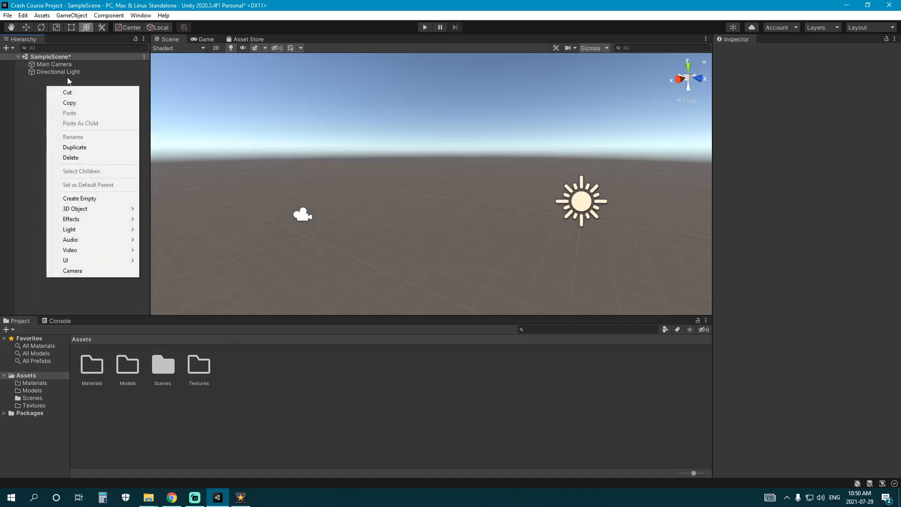
Create a 3D cube in the scene and reset its Transform, framing it in the Scene view
right_click(28, 90)
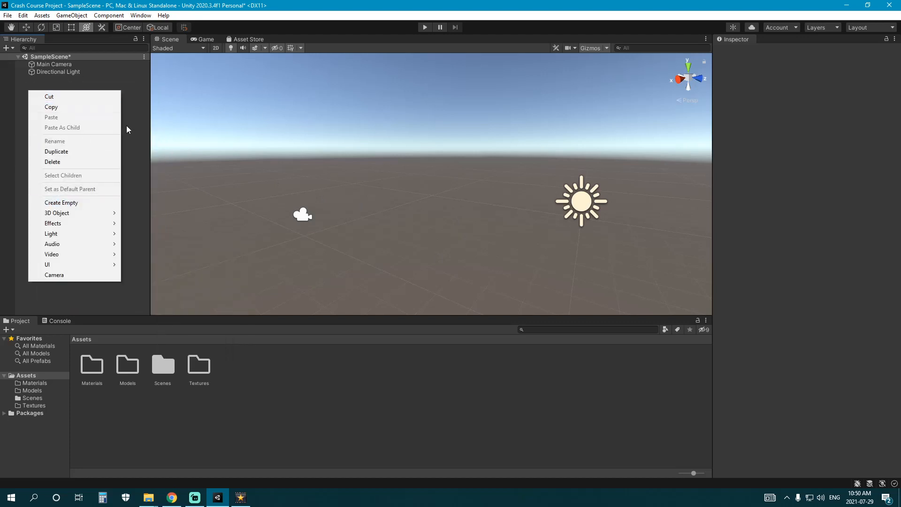
mouse_move(83, 215)
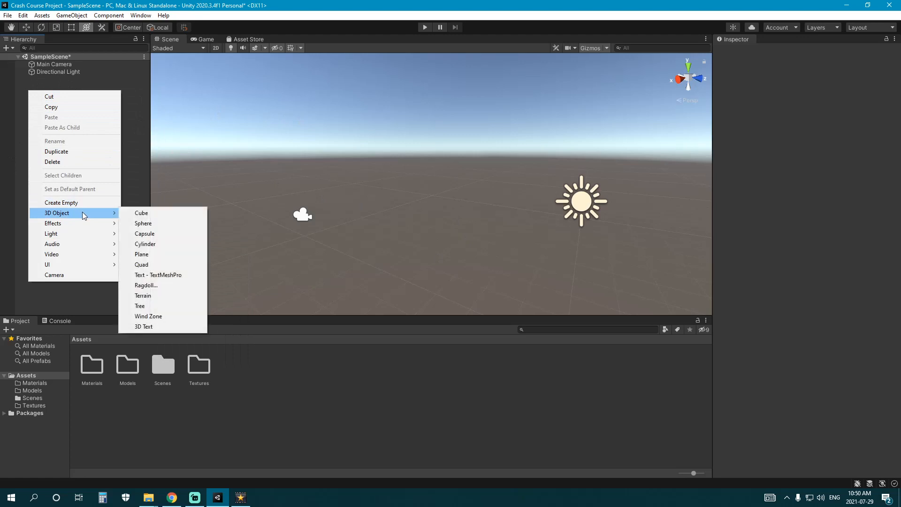
left_click(143, 214)
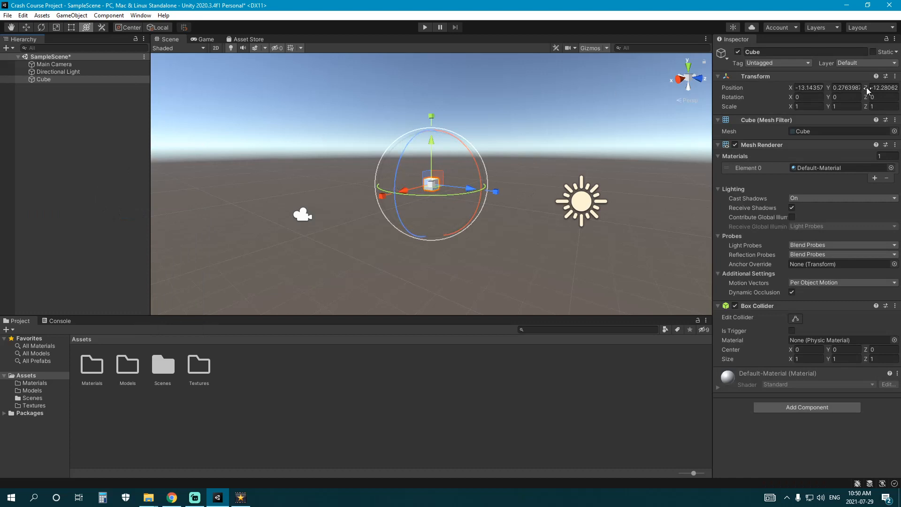
right_click(851, 77)
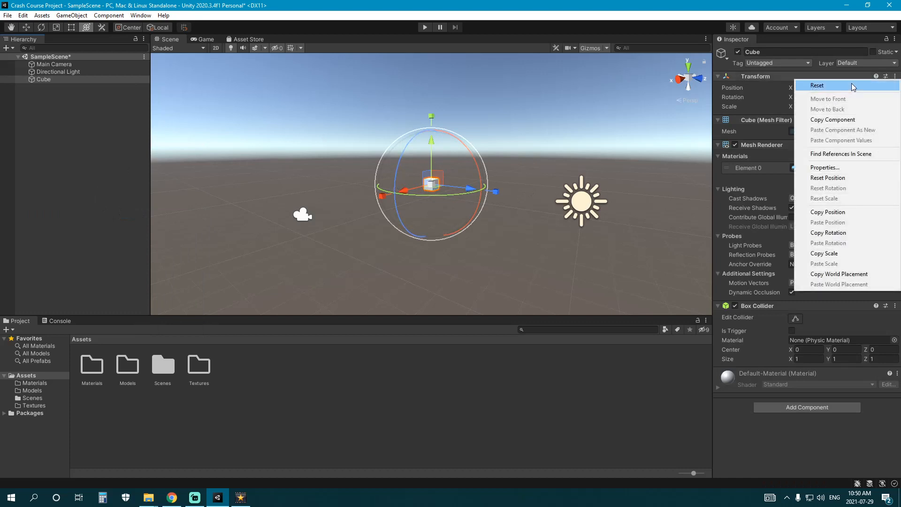
right_click(767, 78)
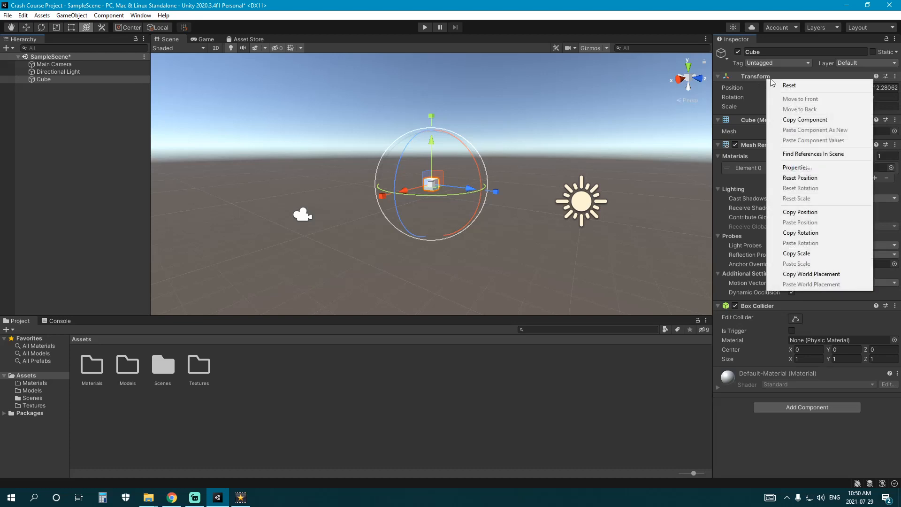
left_click(786, 84)
key("f")
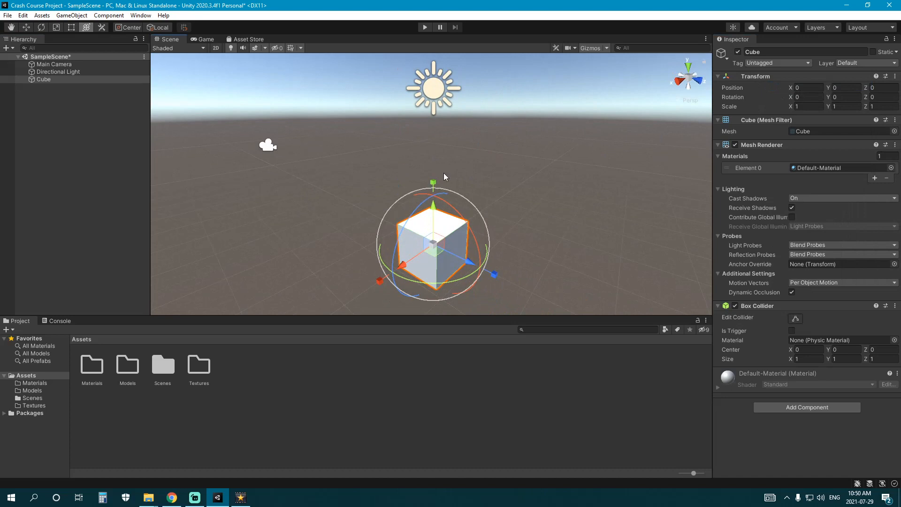
Flatten the cube into a large floor with a scale of X 20, Y 0.05 and Z 20
left_click_drag(435, 184, 436, 210)
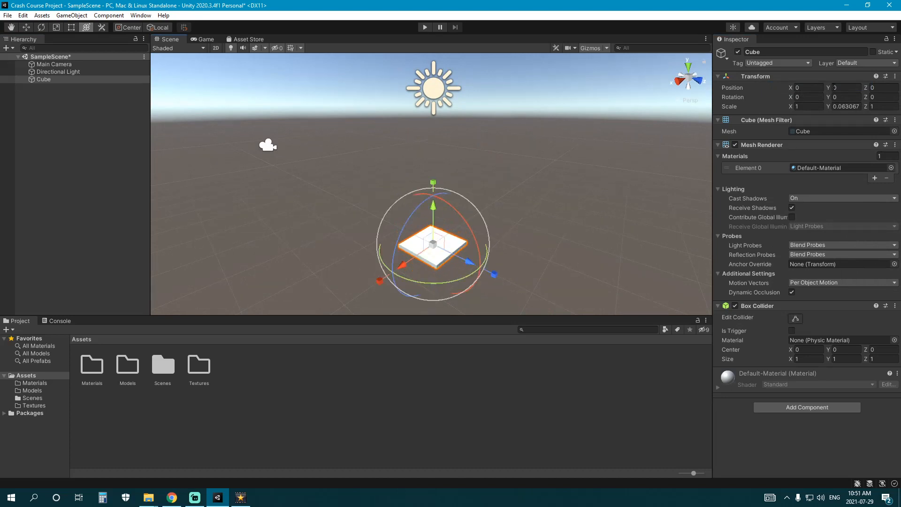
left_click(854, 106)
type("0.05")
left_click(814, 108)
type("20")
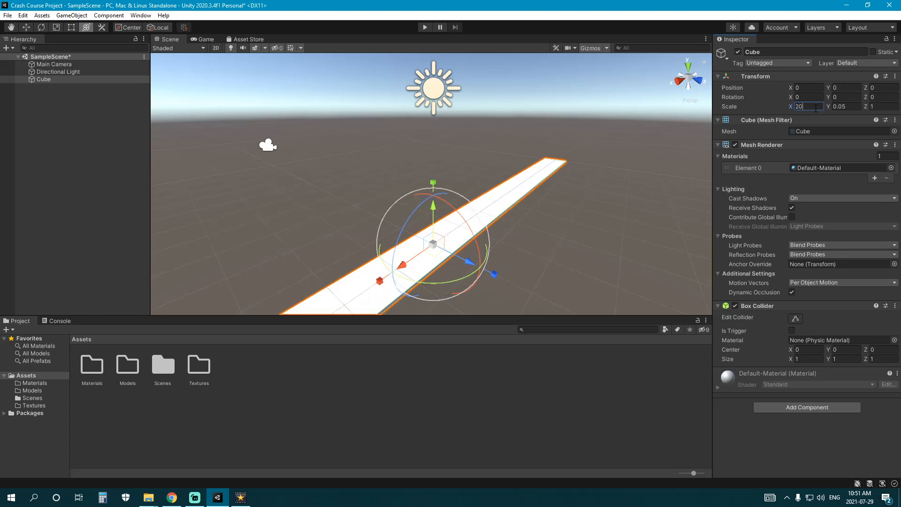
left_click(882, 108)
type("20")
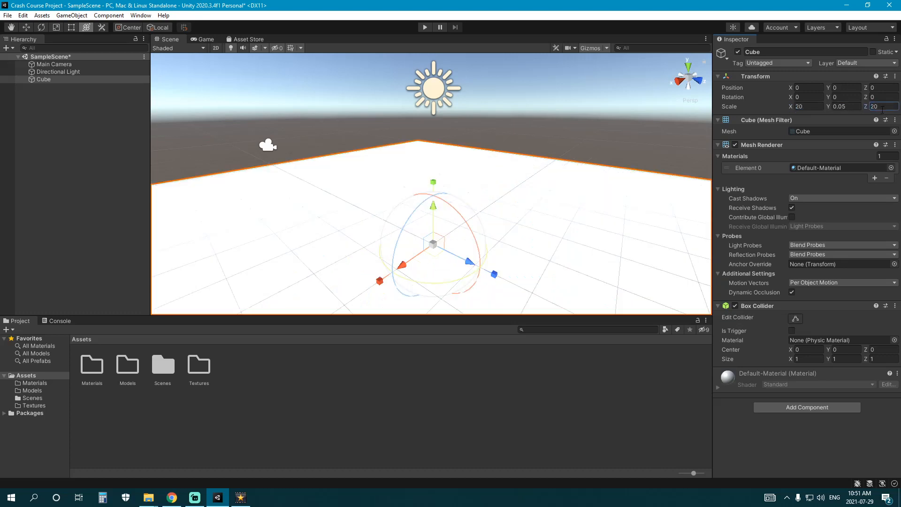
Look over the floor in the Scene view and examine its Mesh Renderer's Cast Shadows and Receive Shadows settings
right_click_drag(448, 183, 413, 159)
middle_click_drag(412, 159, 398, 144)
right_click_drag(398, 144, 523, 164)
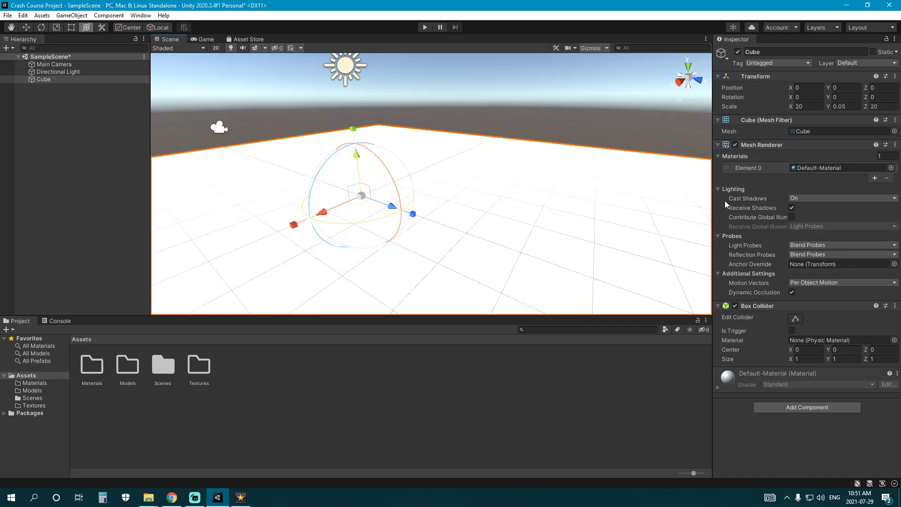
left_click(799, 199)
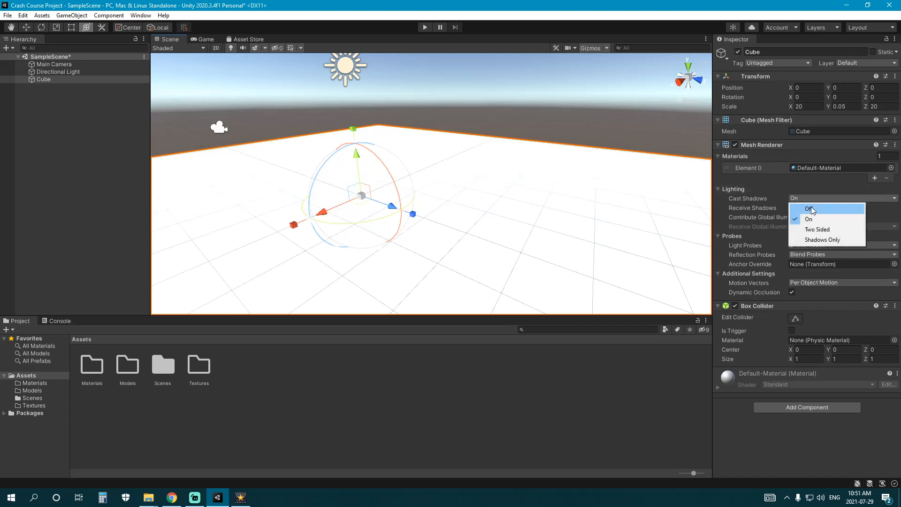
left_click(765, 206)
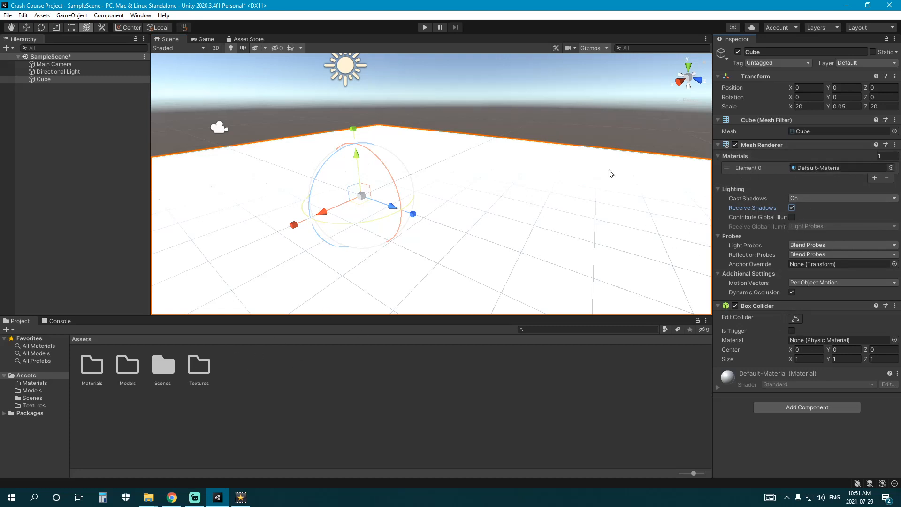
Create a new material named Floor-Default inside the Materials folder
double_click(103, 367)
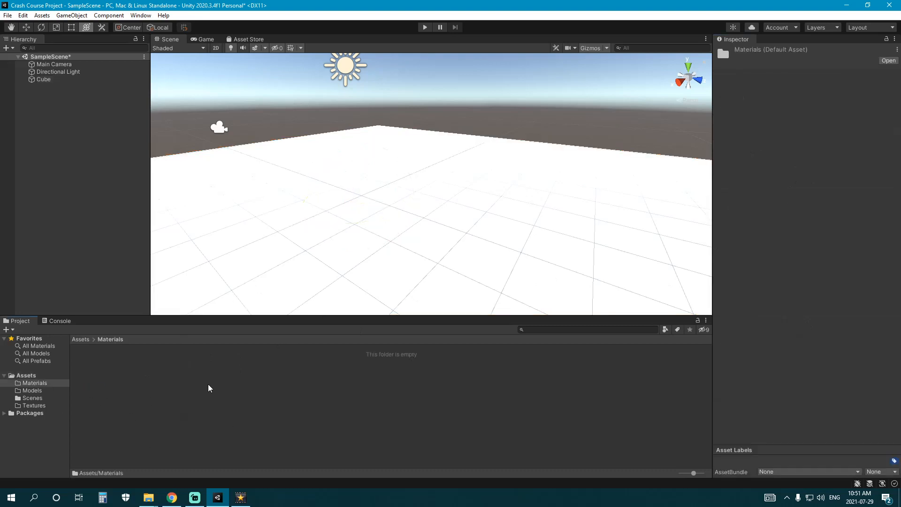
right_click(140, 413)
mouse_move(171, 166)
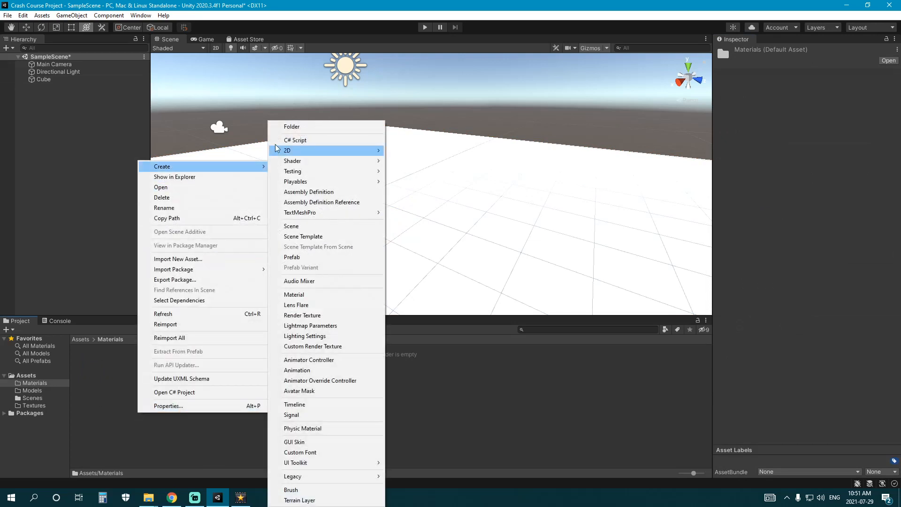
left_click(310, 295)
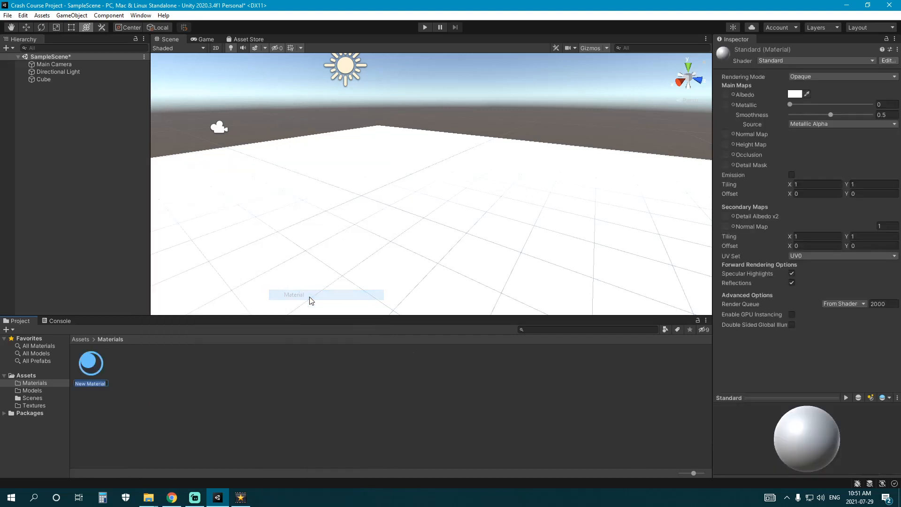
type("F")
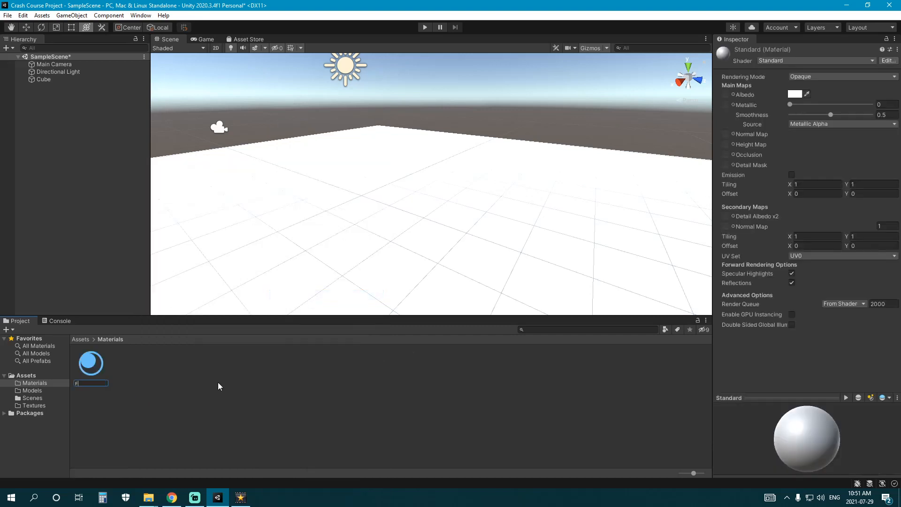
type("loor-Default")
key("Return")
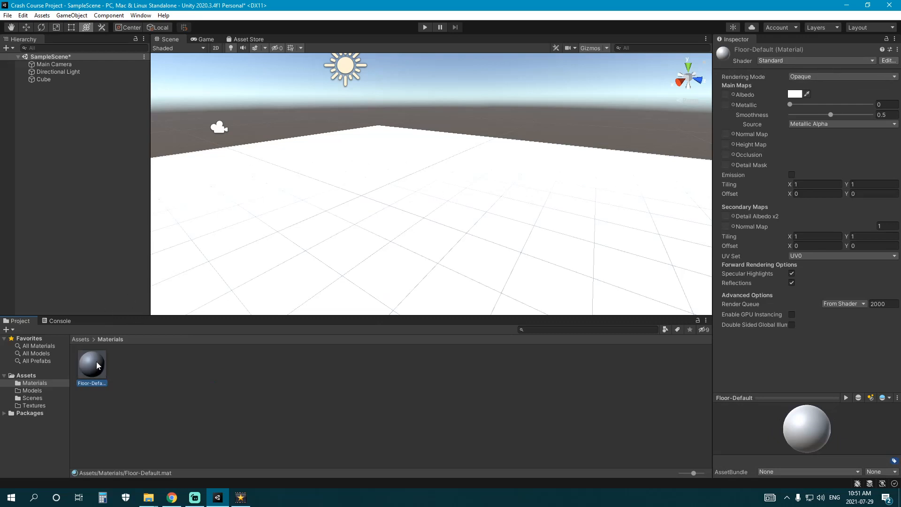
Apply the Floor-Default material to the floor and sample the green of the Scene gizmo's Y axis as its albedo colour
left_click_drag(97, 368, 397, 214)
left_click(808, 94)
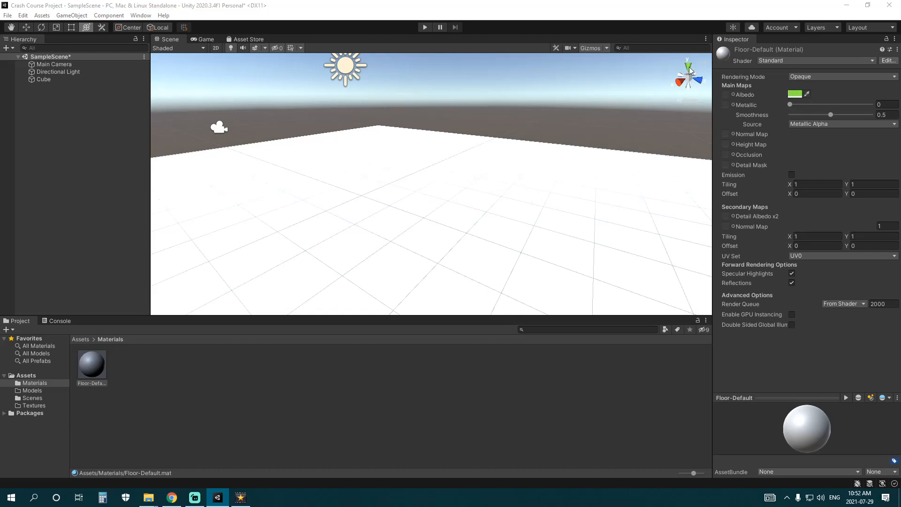
left_click(688, 69)
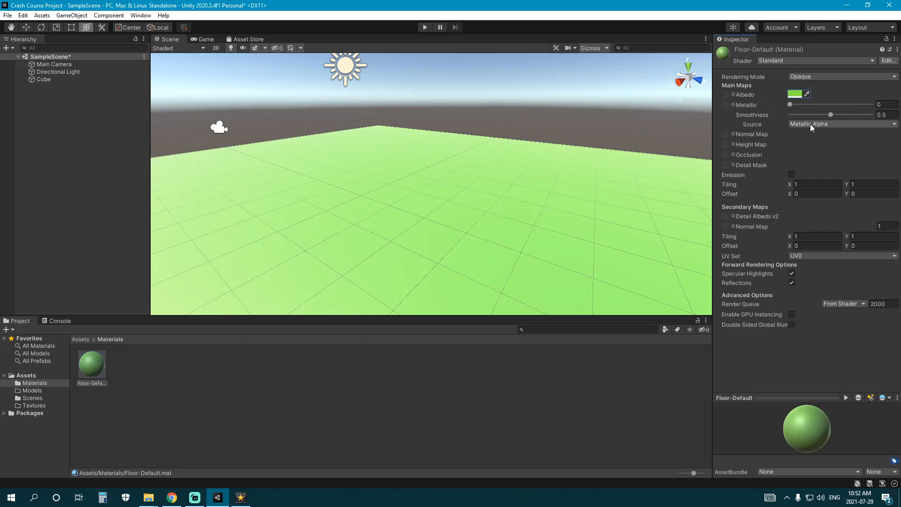
Change the Floor-Default material's albedo to dark brown 25150E and lower its smoothness to the minimum
left_click(794, 95)
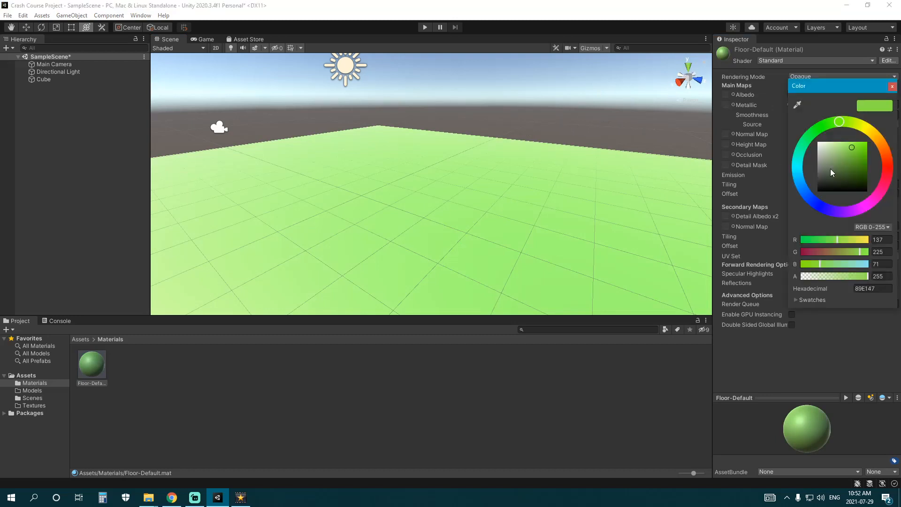
mouse_move(832, 172)
left_mouse_down()
mouse_move(887, 162)
mouse_move(887, 172)
mouse_move(885, 156)
mouse_move(840, 189)
mouse_move(849, 184)
left_mouse_up()
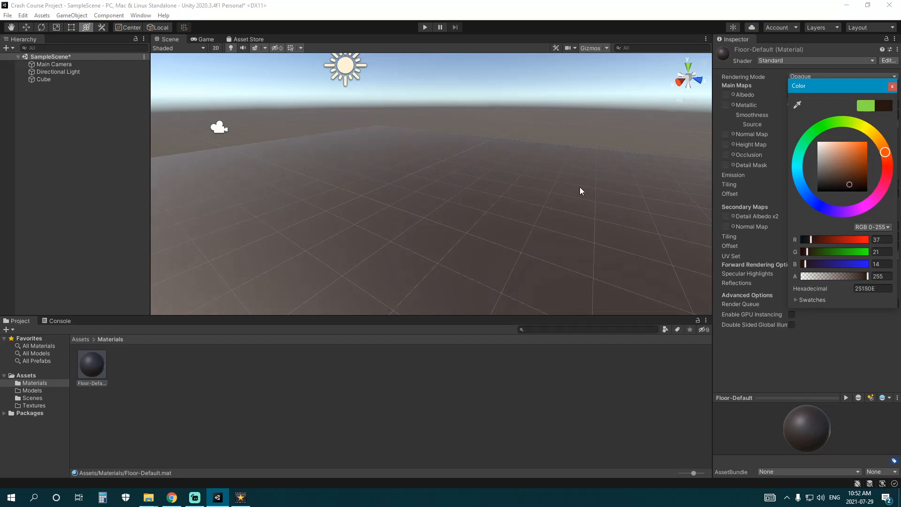
left_click(891, 86)
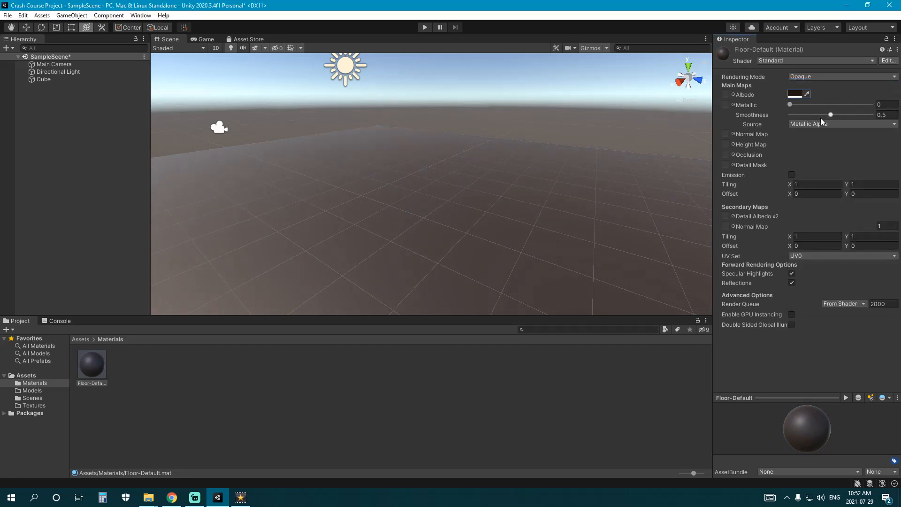
left_click_drag(830, 114, 751, 123)
Rotate and pan the Scene view to inspect the brown floor from several angles
right_click_drag(410, 192, 500, 197)
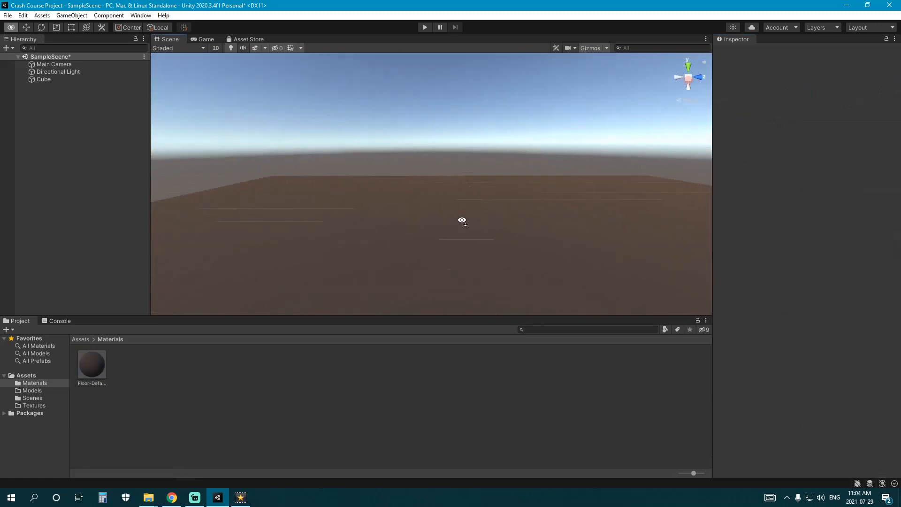
right_click_drag(462, 221, 426, 247)
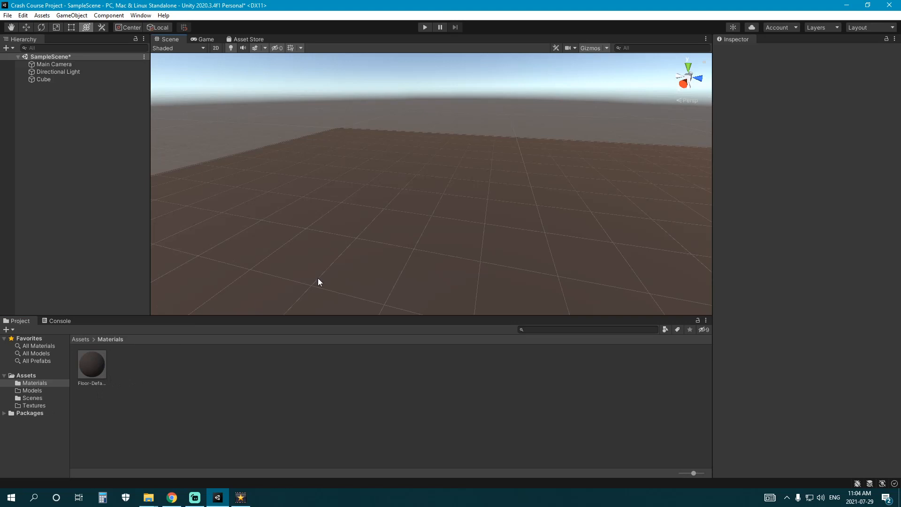
right_click_drag(328, 237, 415, 237)
middle_click_drag(415, 237, 404, 238)
middle_click_drag(452, 235, 462, 231)
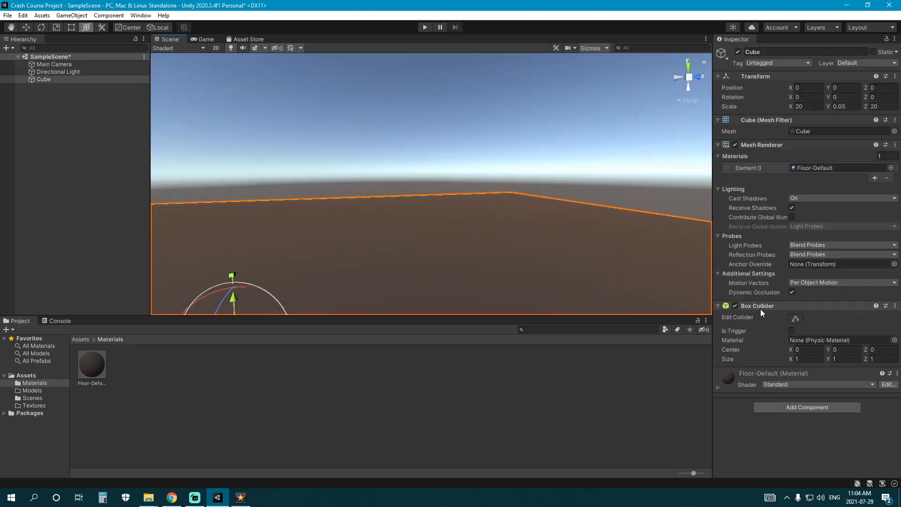
right_click_drag(445, 270, 411, 254)
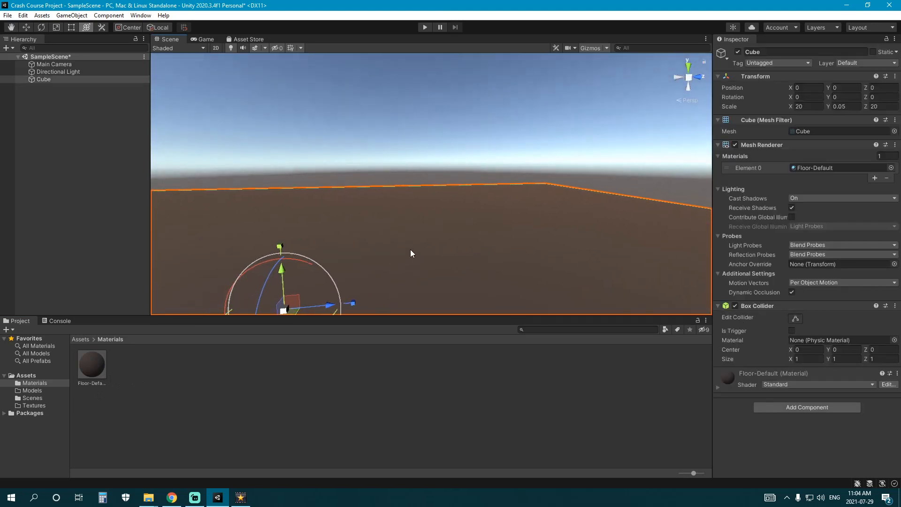
middle_click_drag(425, 243, 419, 249)
right_click_drag(418, 249, 366, 257)
middle_click_drag(469, 263, 472, 261)
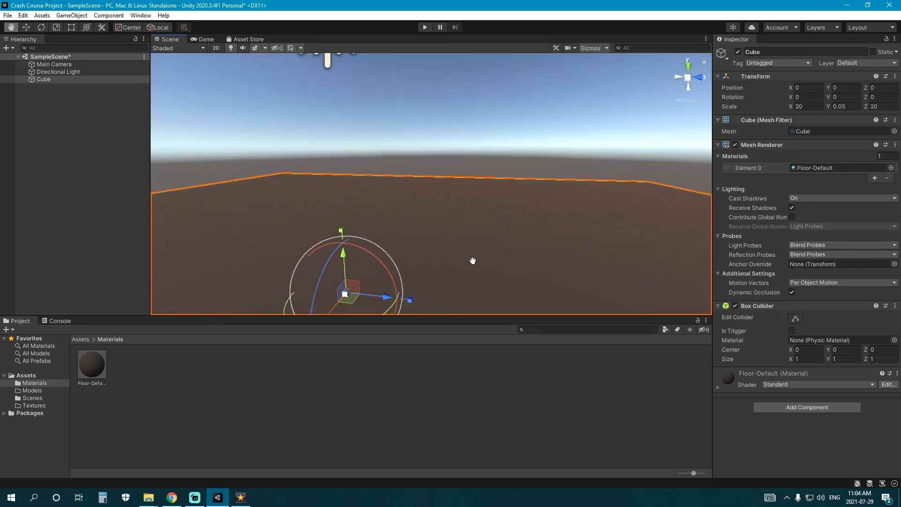
right_click_drag(472, 261, 428, 250)
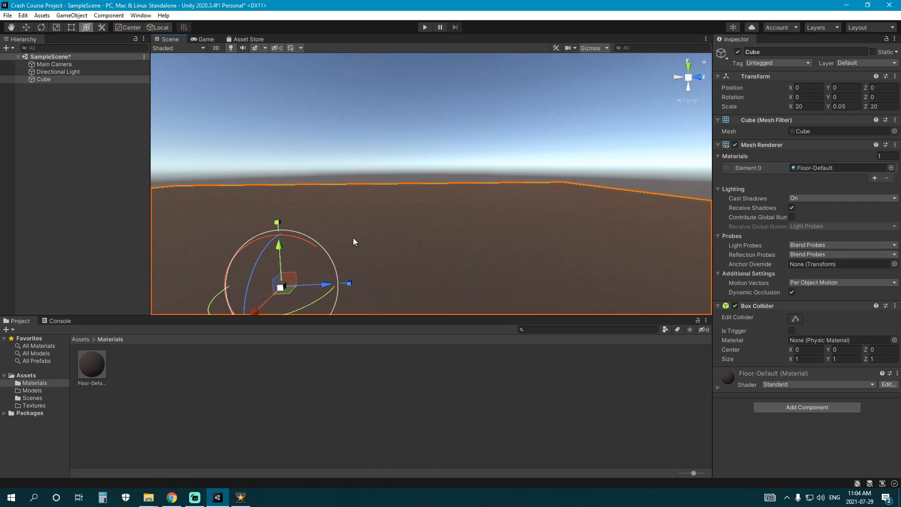
right_click_drag(353, 238, 441, 248)
middle_click_drag(441, 248, 443, 255)
right_click_drag(444, 254, 390, 261)
scroll(387, 260, "down", 2)
middle_click_drag(388, 260, 386, 257)
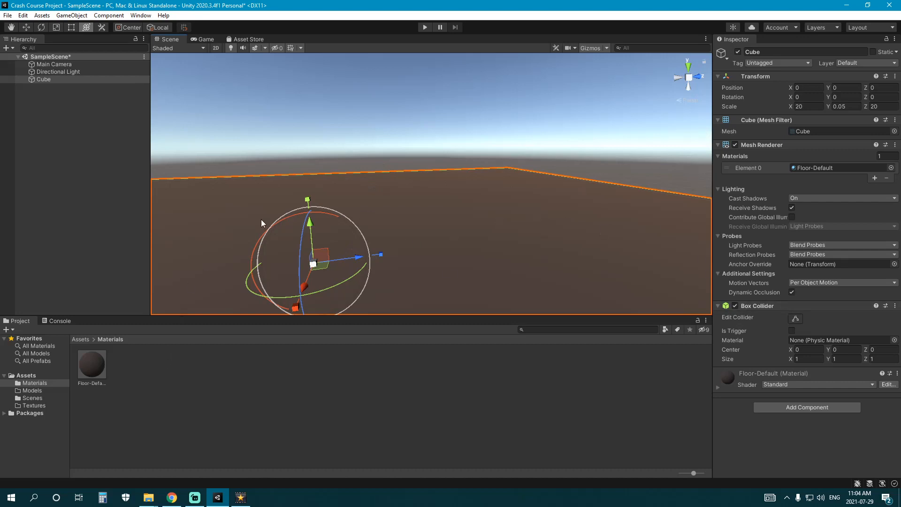
Deselect the floor and examine its surface and far corner in the Scene view without the selection outline
left_click(366, 368)
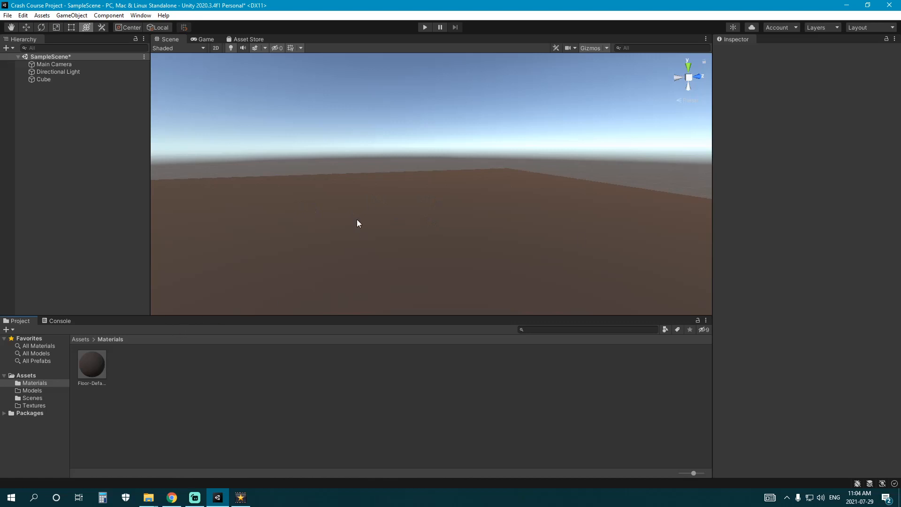
right_click_drag(448, 205, 443, 182)
middle_click_drag(418, 242, 416, 196)
right_click_drag(416, 190, 415, 256)
middle_click_drag(395, 148, 374, 195)
right_click_drag(374, 195, 435, 177)
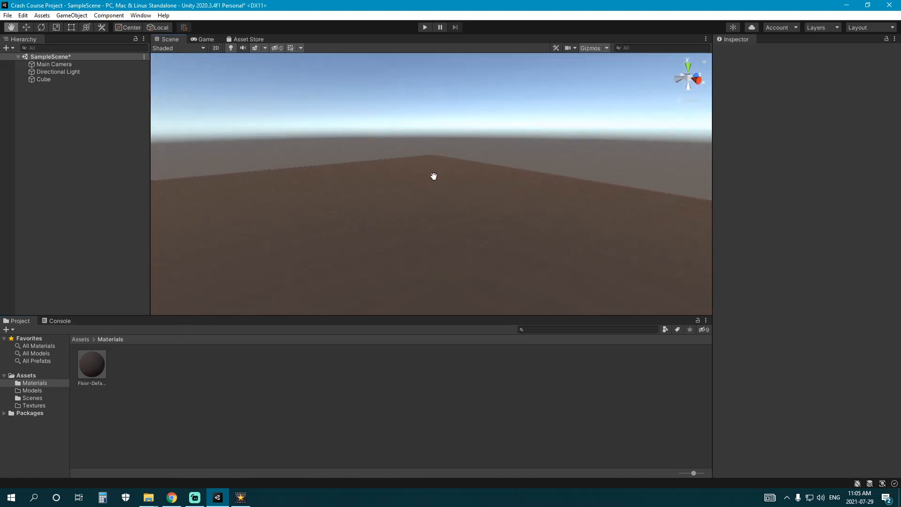
left_click(421, 226)
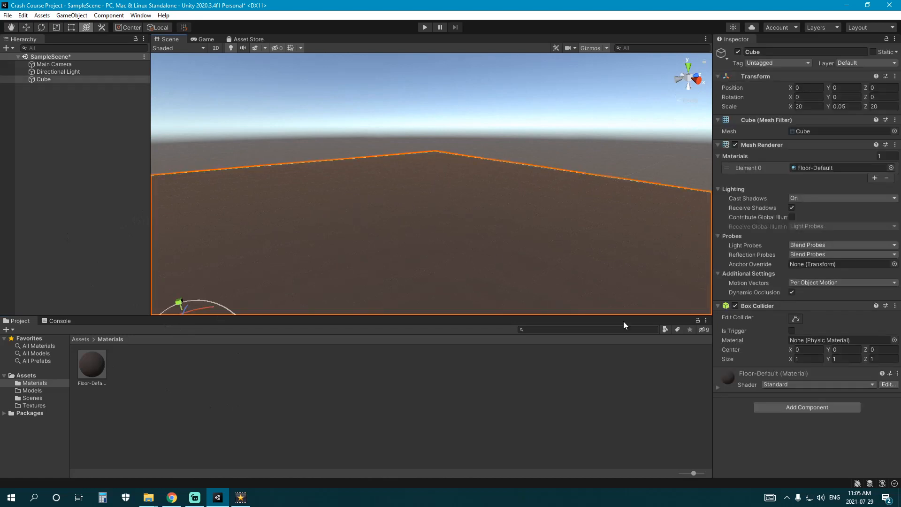
left_click(360, 376)
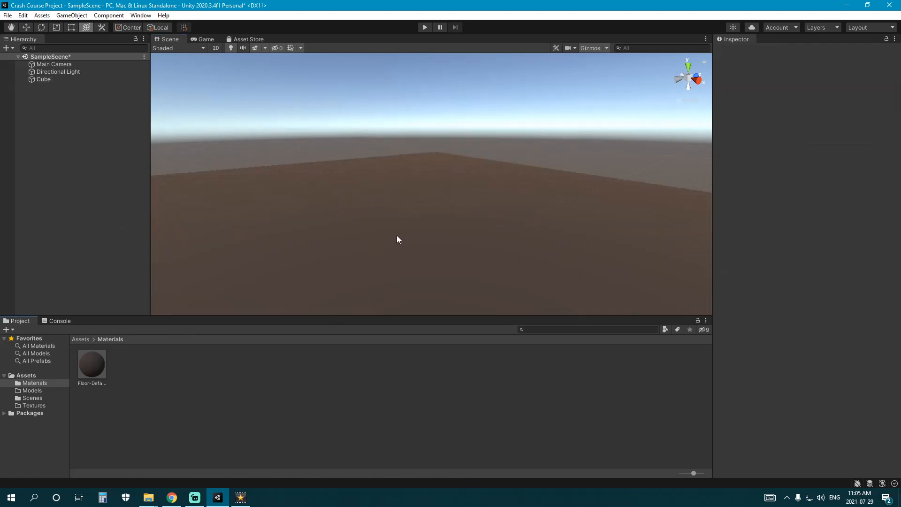
right_click_drag(396, 235, 419, 220)
middle_click_drag(419, 220, 416, 237)
right_click_drag(416, 237, 415, 254)
key("y")
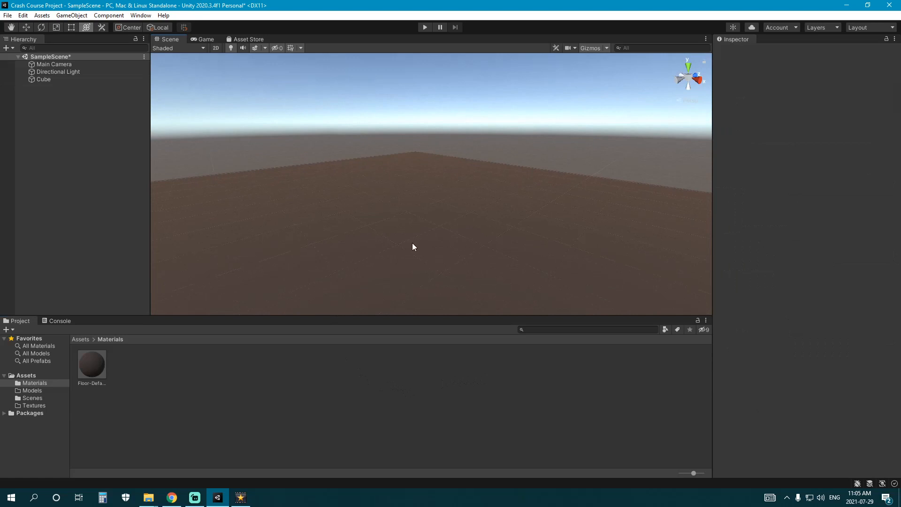
Import the CrateAsset 3D model from the CrashCourseFiles Models folder on disk into the project's Models folder
left_click(32, 390)
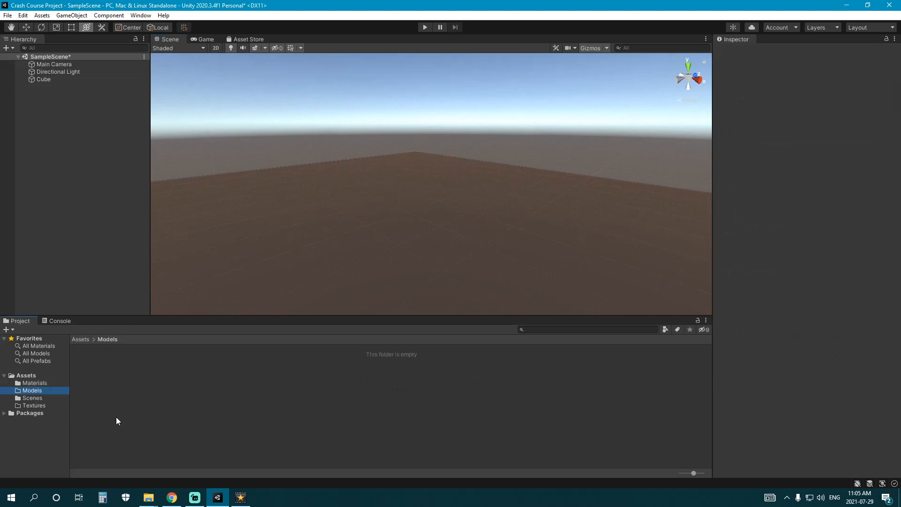
mouse_move(150, 501)
left_click(84, 472)
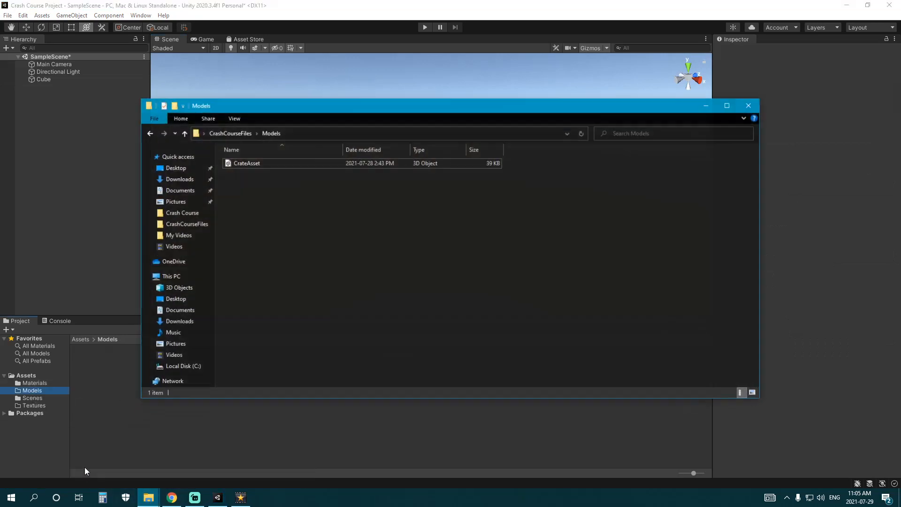
left_click_drag(473, 107, 560, 70)
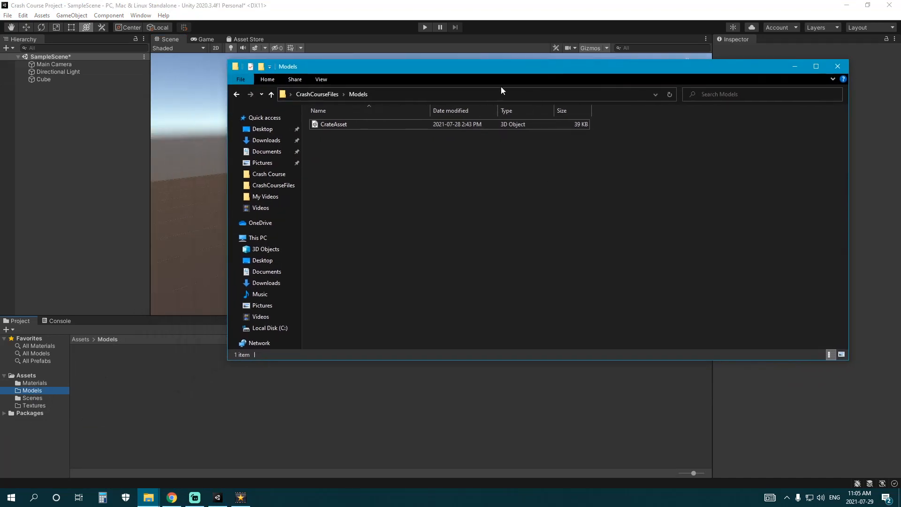
left_click(334, 123)
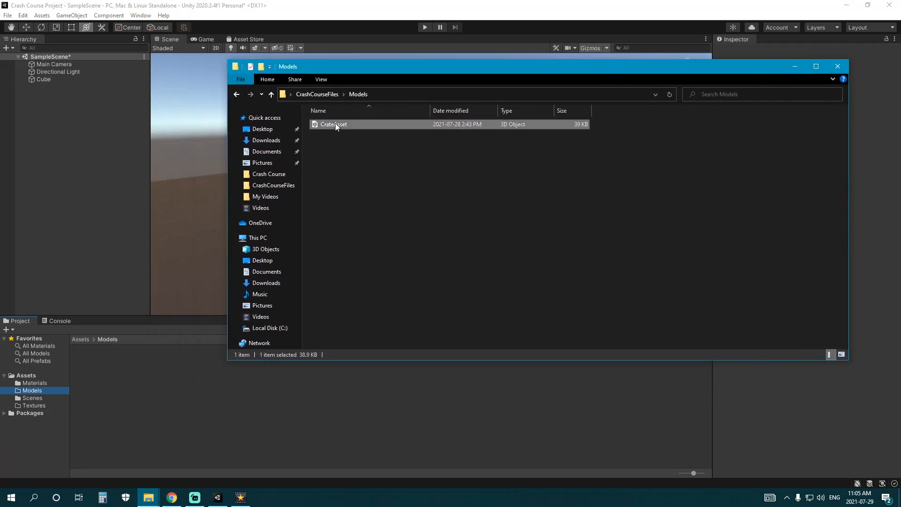
left_click_drag(325, 429, 145, 386)
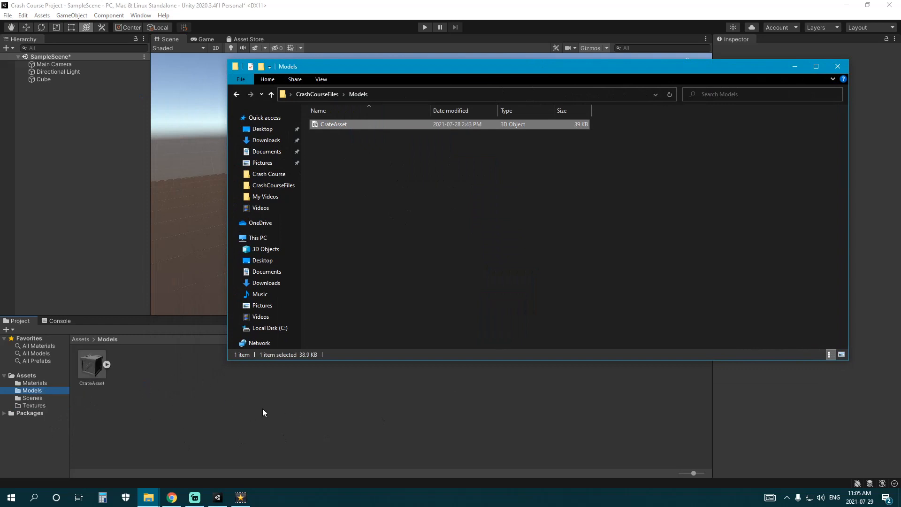
left_click(217, 313)
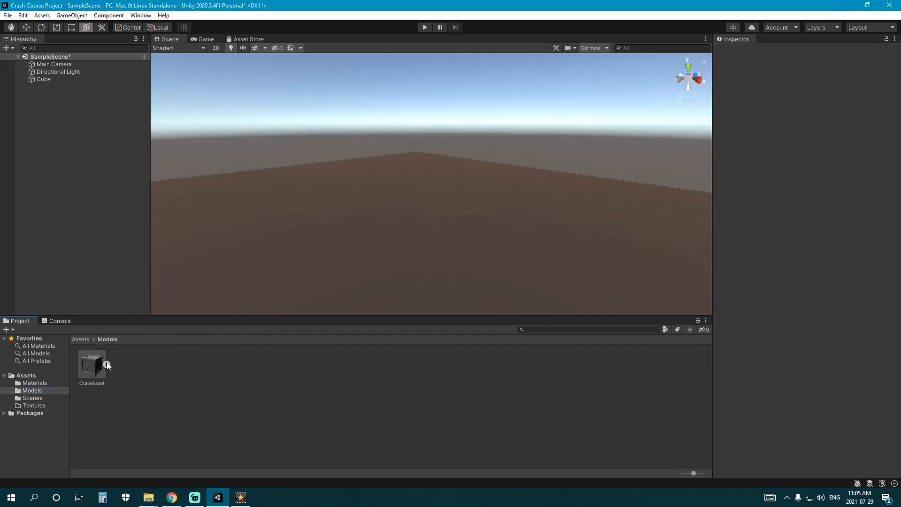
left_click(90, 369)
left_click(198, 382)
Open the empty Textures folder and examine the albedo, ao and normal wood plank images in the CrashCourseTextures folder on disk
left_click(35, 406)
left_click(148, 497)
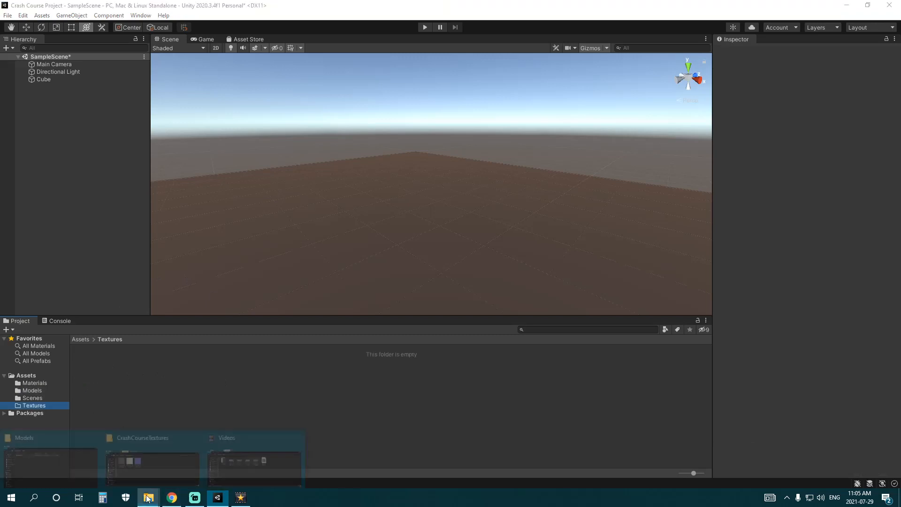
left_click(149, 457)
left_click_drag(501, 313, 252, 222)
left_click_drag(204, 405, 204, 406)
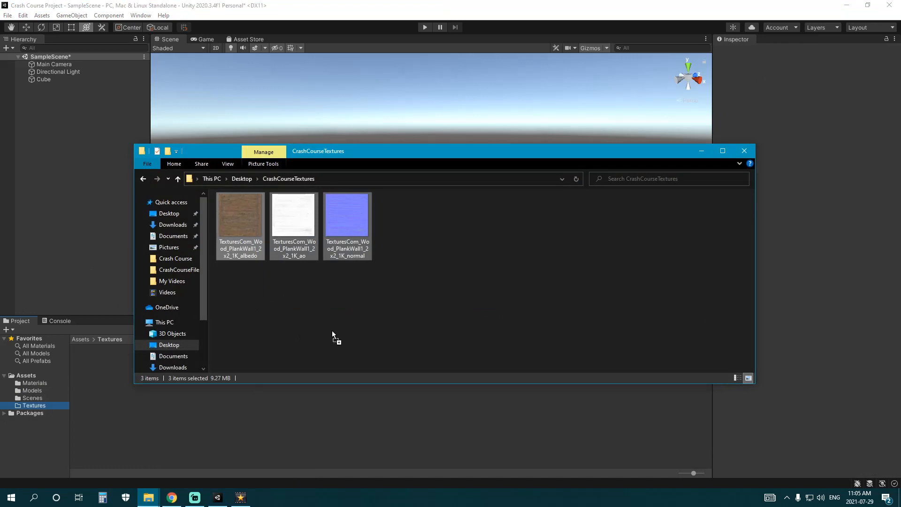
left_click(310, 274)
left_click(352, 238)
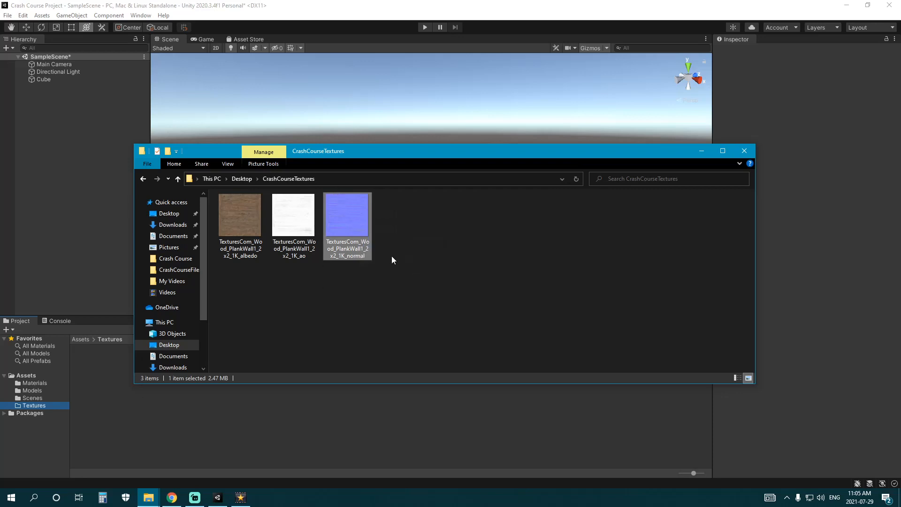
left_click(443, 325)
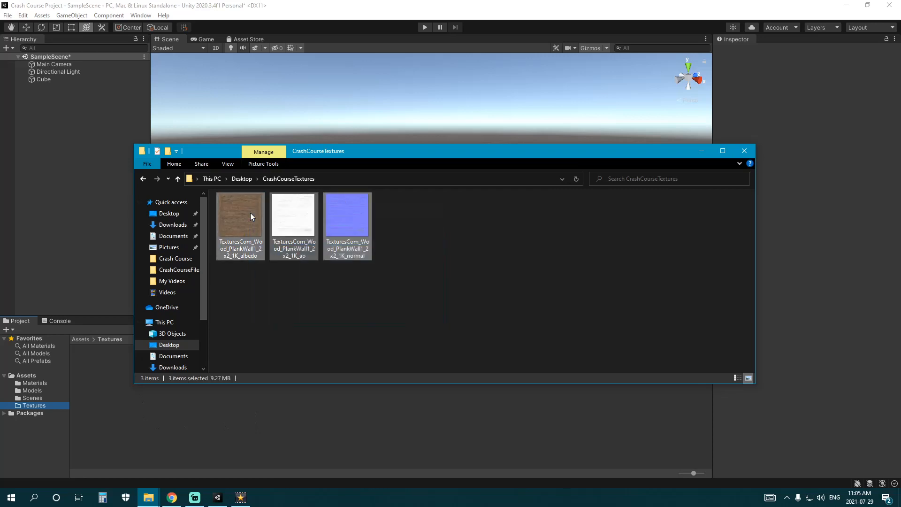
Return to the Unity project and inspect the CrateAsset model in the Models folder
left_click(43, 383)
left_click(42, 389)
left_click(95, 375)
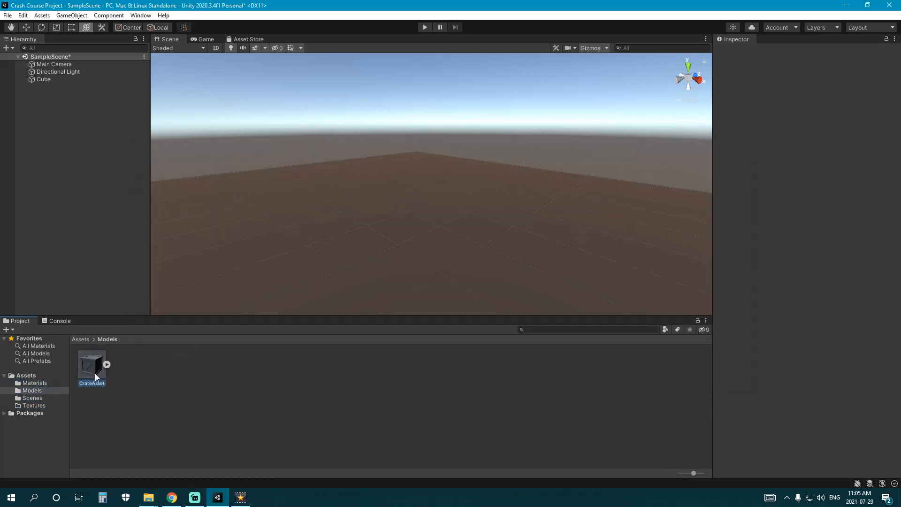
left_click(33, 405)
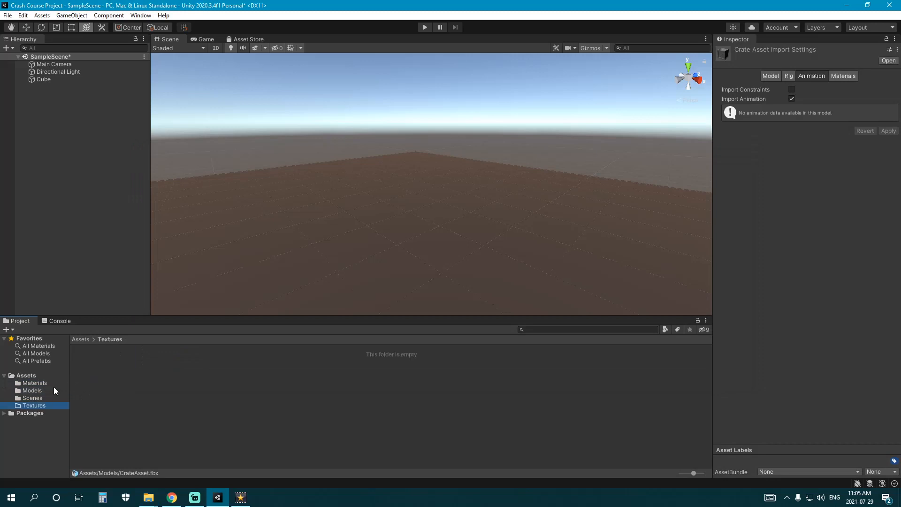
left_click(54, 388)
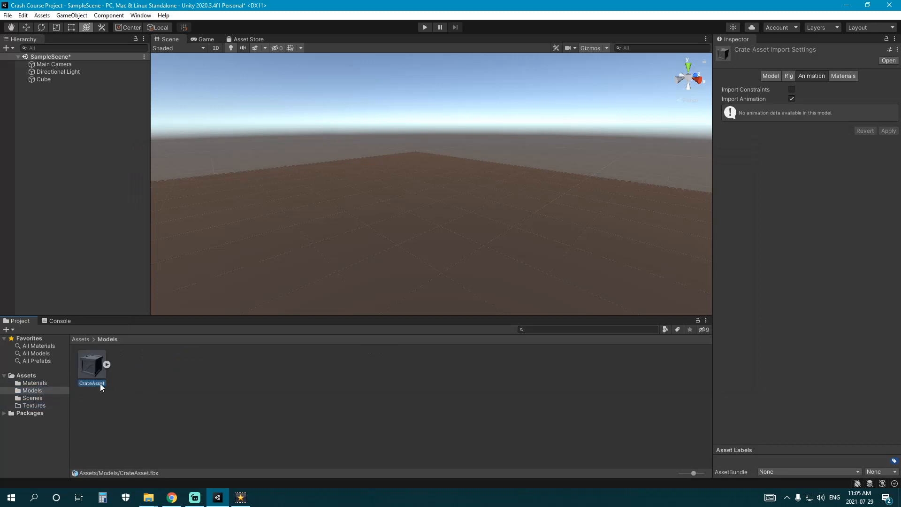
Import the albedo, ao and normal wood plank textures from CrashCourseTextures into the Textures folder, ignoring the offered normal map fix
left_click(38, 406)
mouse_move(148, 497)
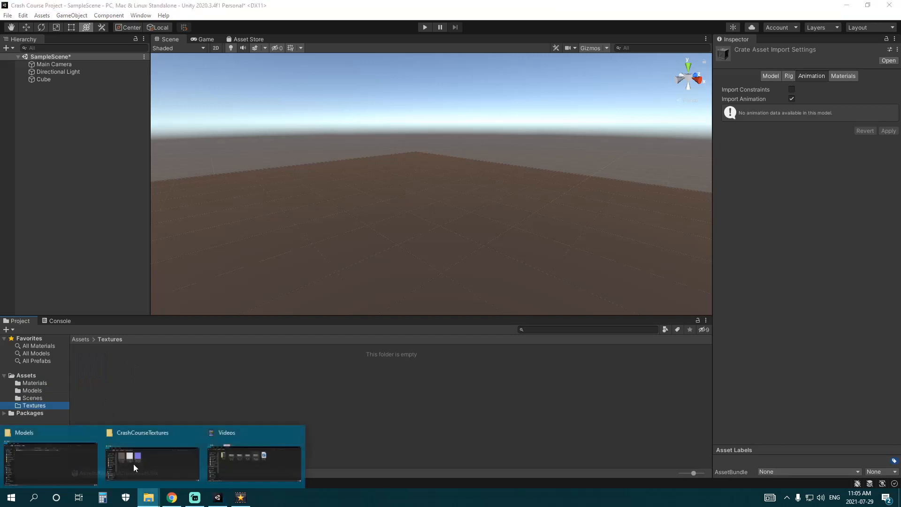
left_click(168, 456)
left_click_drag(406, 292, 245, 227)
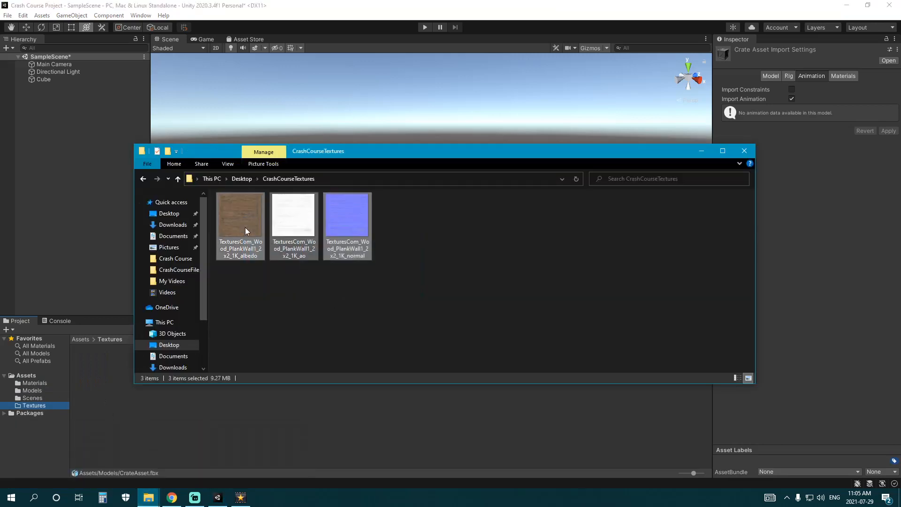
left_click_drag(104, 393, 184, 413)
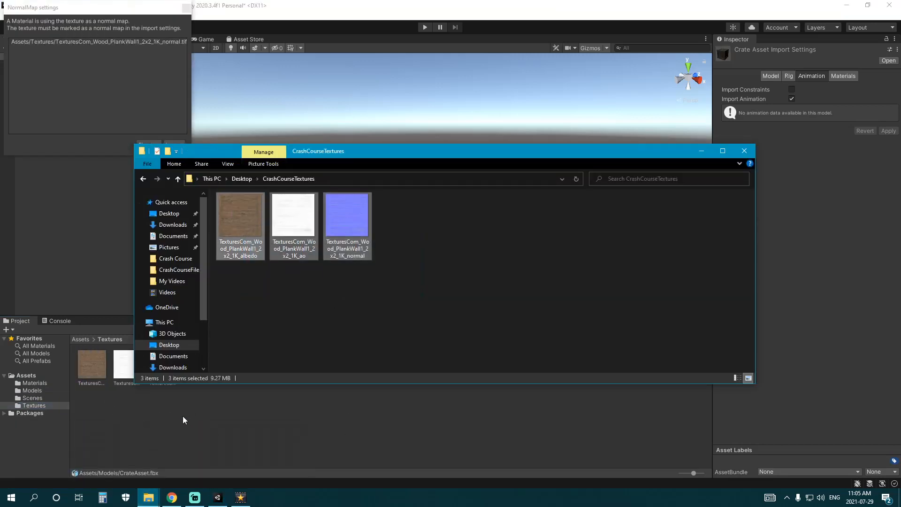
left_click(71, 59)
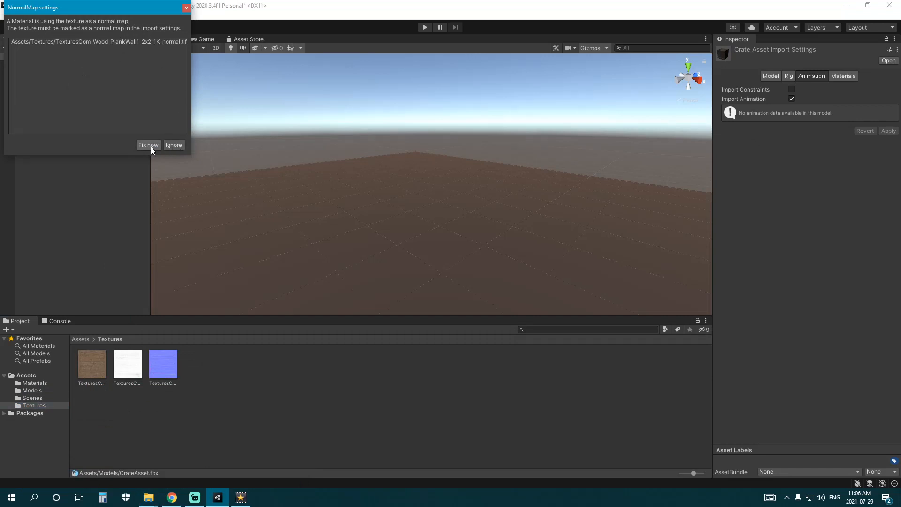
left_click(174, 145)
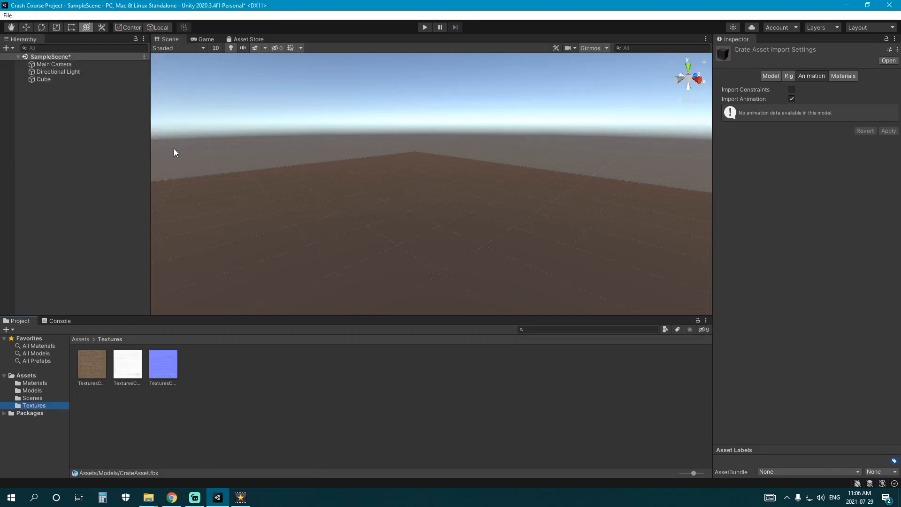
Set the wood plank normal texture's type to Normal map, apply it, and enlarge its preview to check the result
left_click(165, 366)
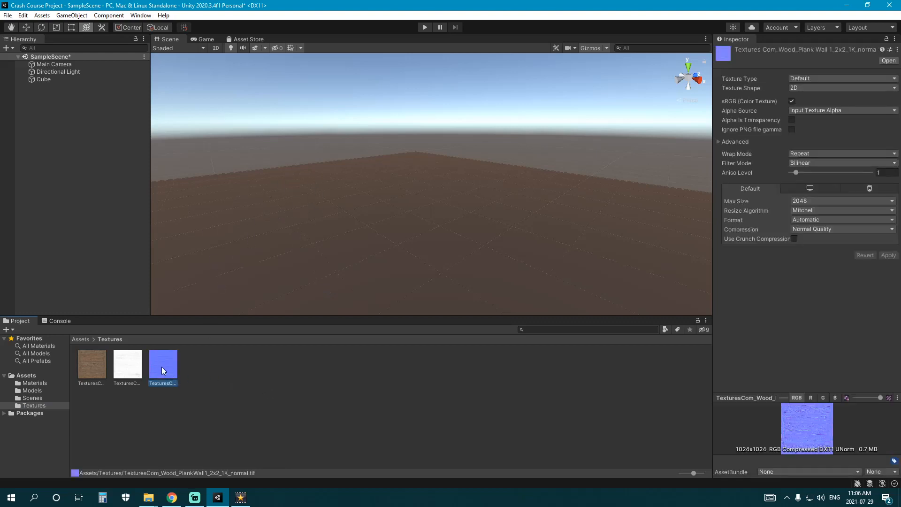
left_click(845, 79)
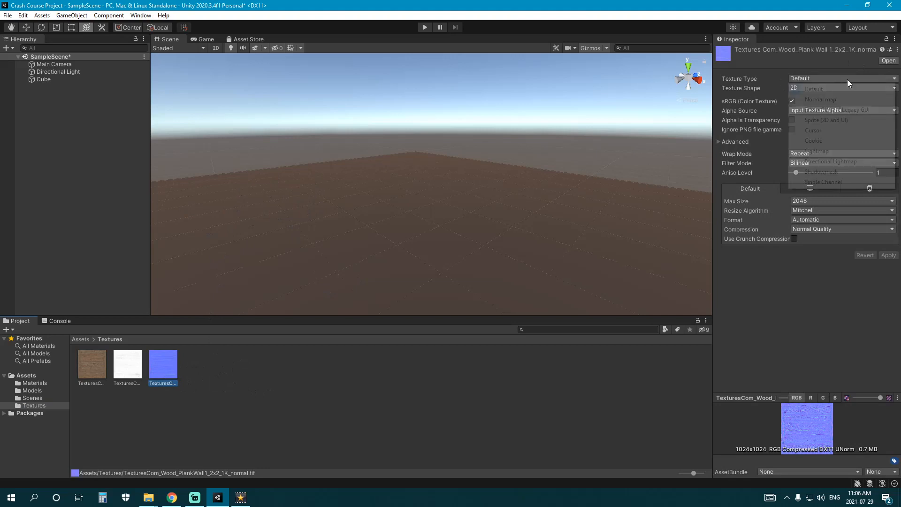
left_click(839, 98)
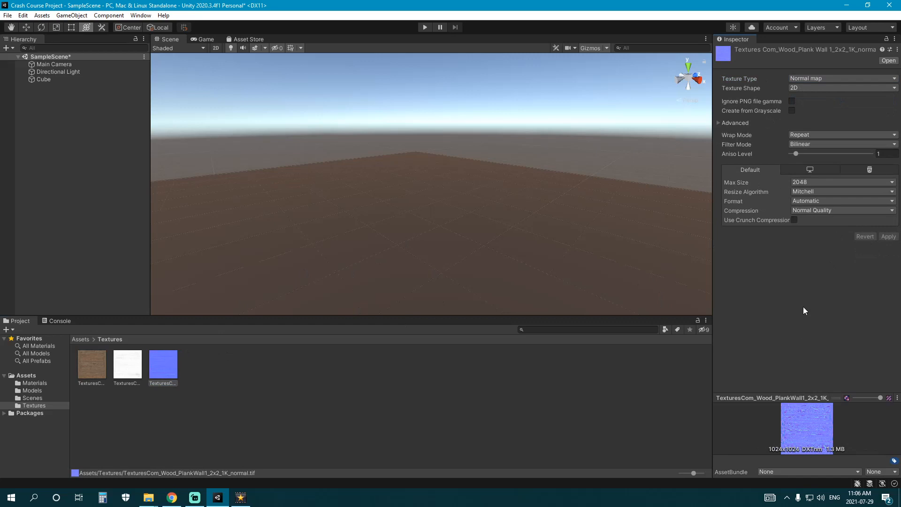
left_click_drag(805, 400, 801, 262)
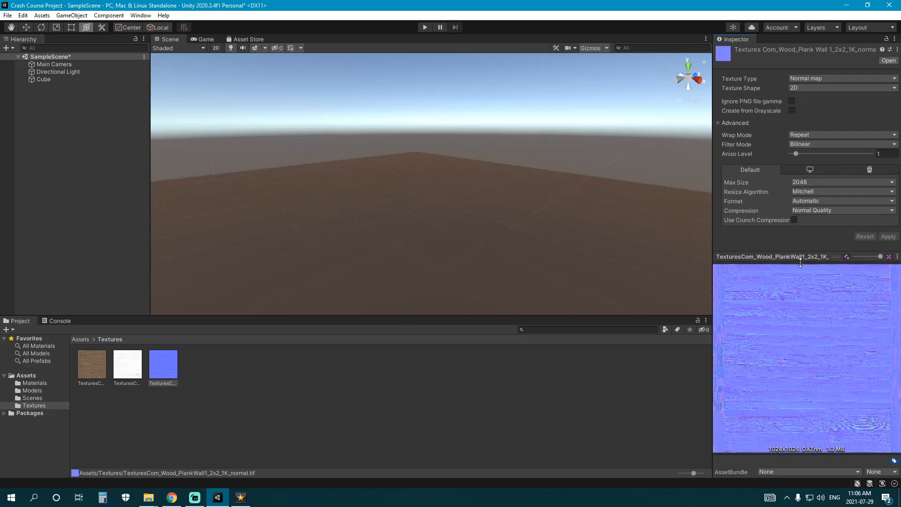
left_click(275, 392)
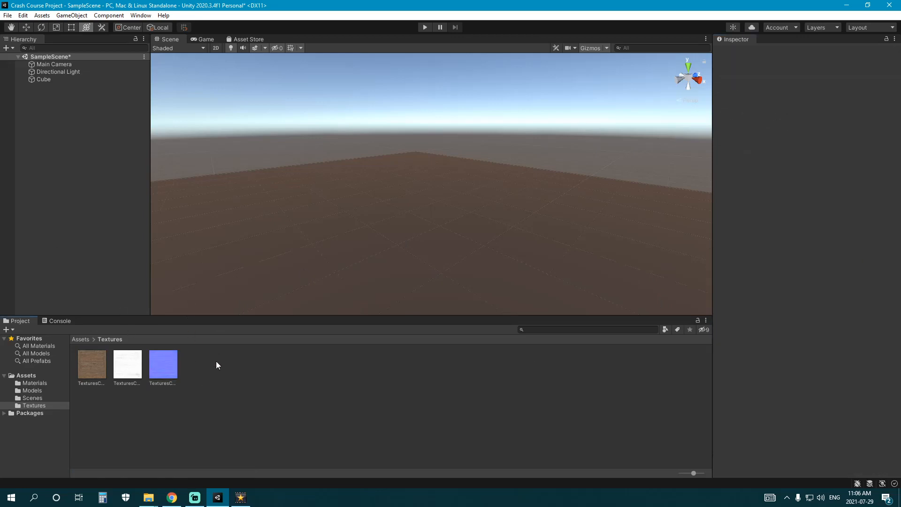
Expand CrateAsset in the Models folder to show the meshes and material it contains
left_click(36, 382)
left_click(28, 391)
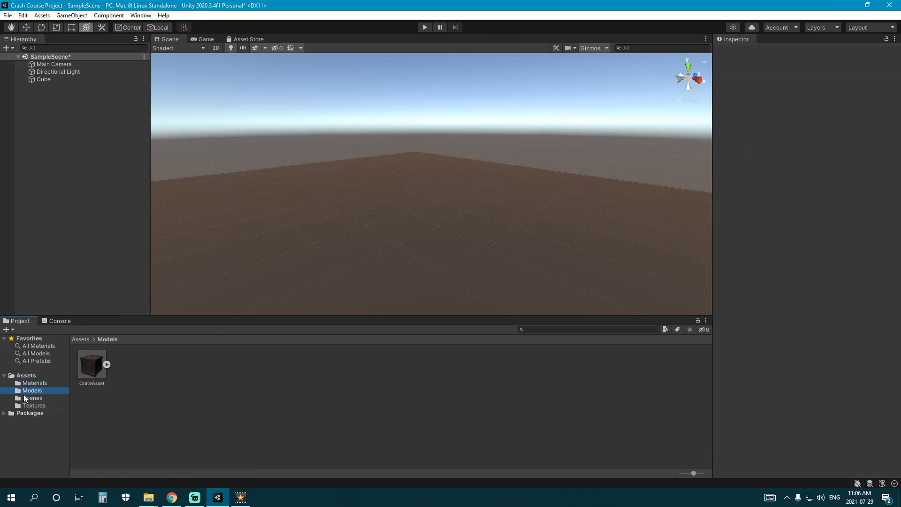
left_click(91, 364)
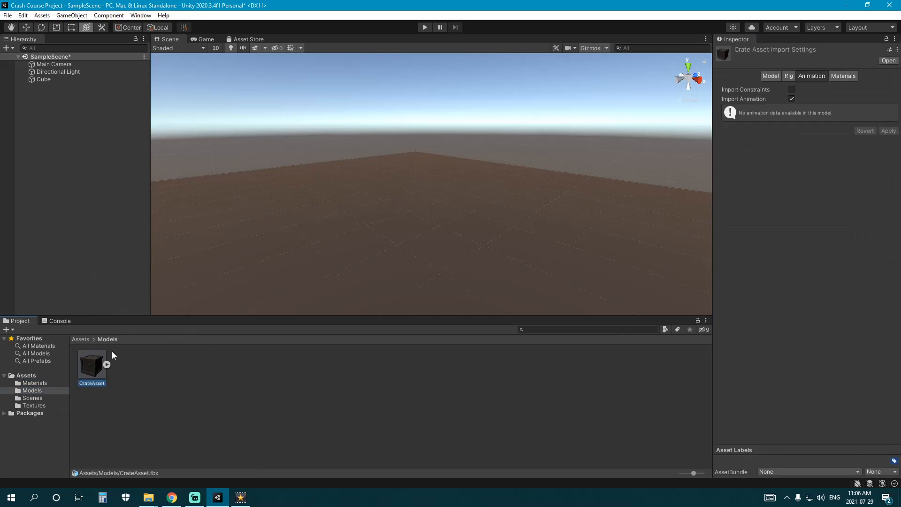
left_click(106, 364)
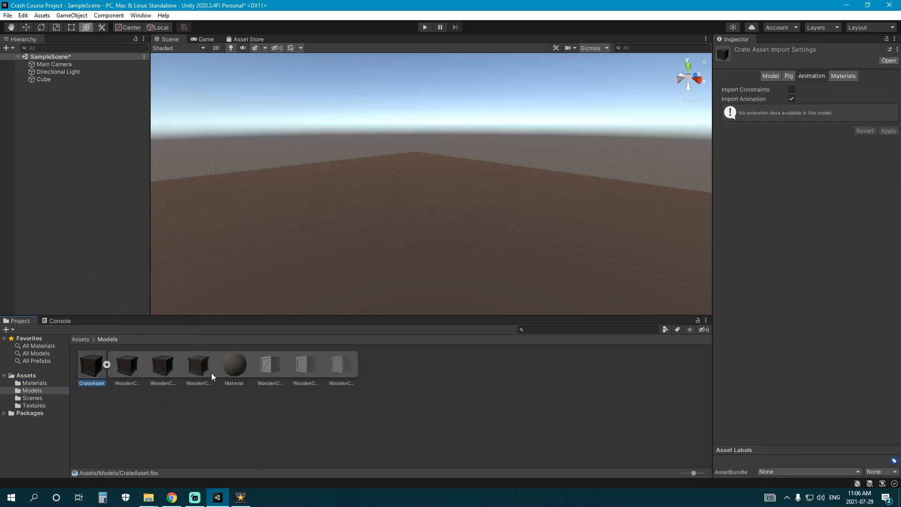
Inspect the material contained in CrateAsset, and collapse the model's contents
left_click(237, 365)
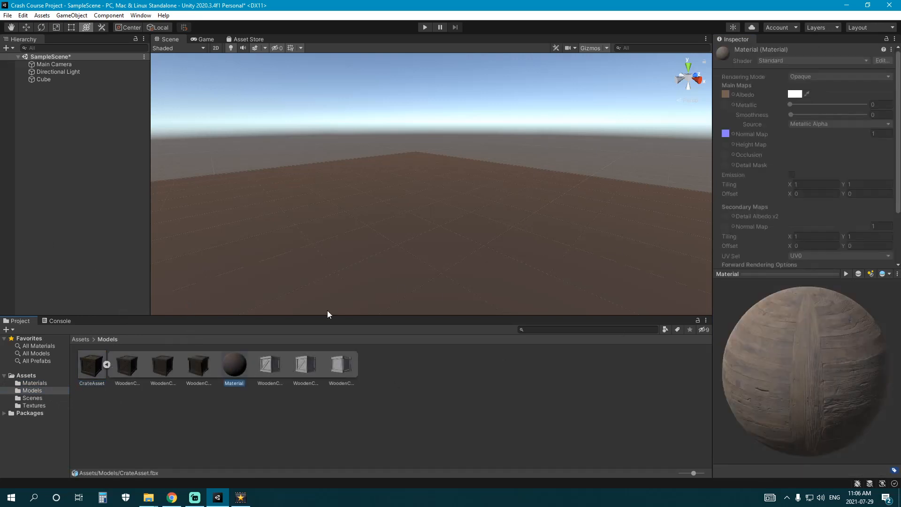
left_click(443, 404)
left_click(107, 364)
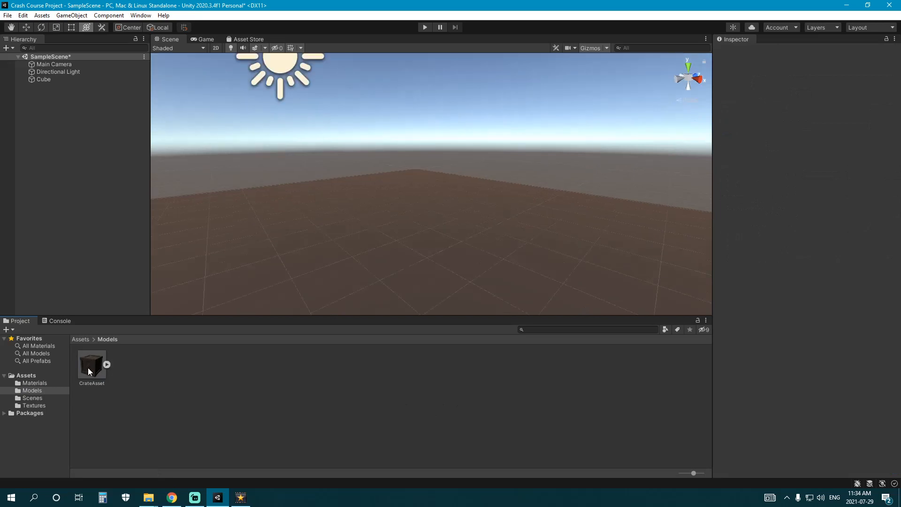
Try placing the CrateAsset model on the floor in the scene, and delete it
left_click_drag(88, 367, 471, 220)
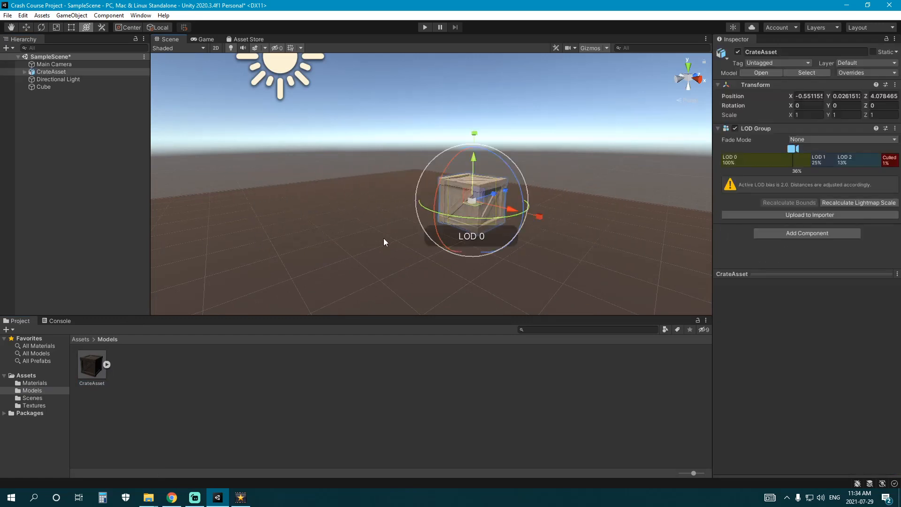
key("Delete")
Disable the floor cube's Box Collider and the cube itself, and enable both again
left_click(356, 236)
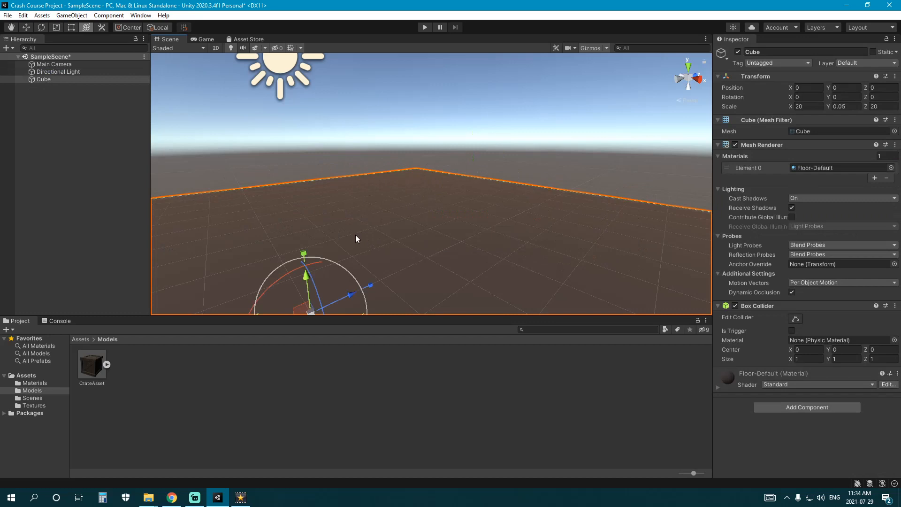
left_click(735, 305)
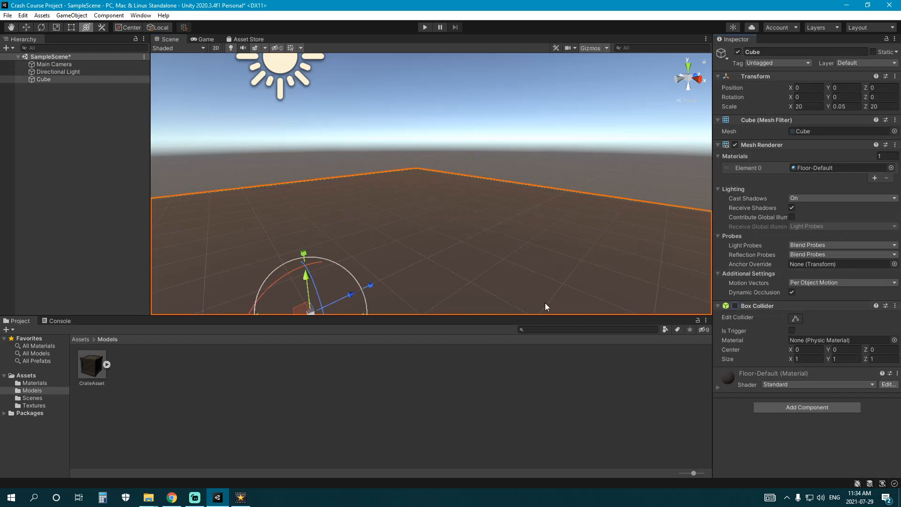
left_click(735, 306)
left_click(737, 52)
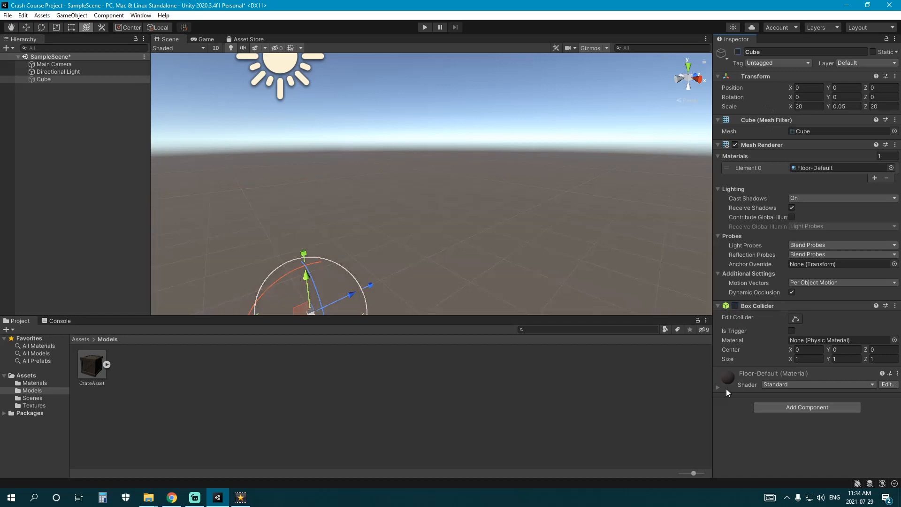
left_click(734, 305)
left_click(737, 53)
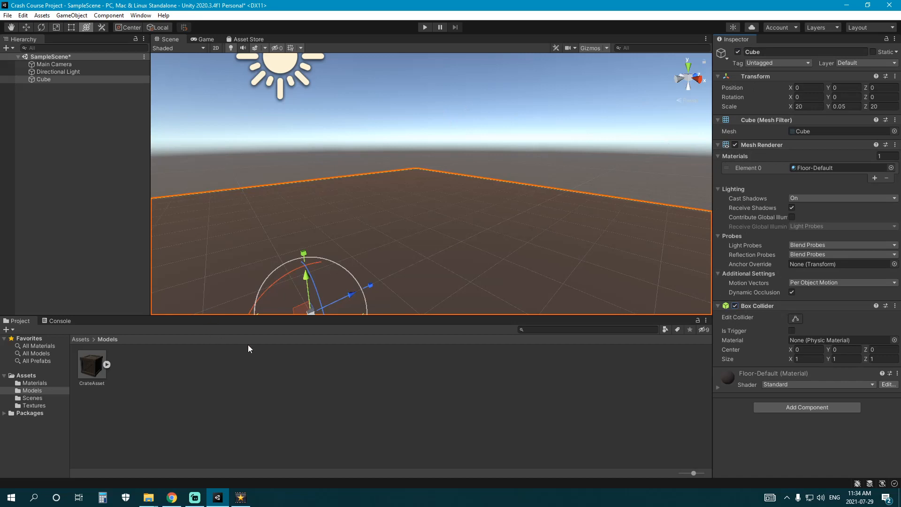
Try out placement positions for CrateAsset over the floor without leaving it in the scene
left_click(412, 360)
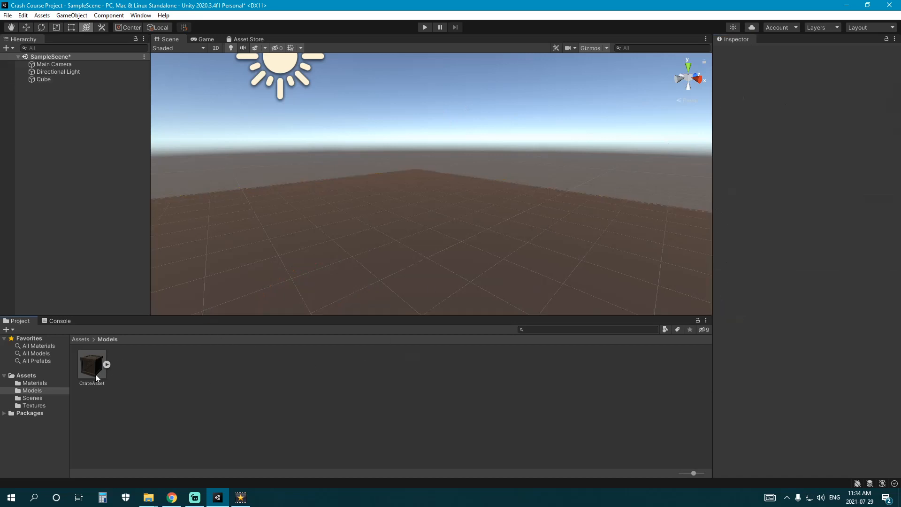
left_click_drag(94, 373, 444, 253)
left_click_drag(330, 242, 195, 258)
left_click_drag(560, 271, 296, 397)
Toggle the floor cube's Box Collider, and place the CrateAsset model on the floor in the scene
left_click(291, 262)
left_click(733, 309)
left_click(420, 393)
left_click_drag(91, 364, 284, 394)
left_click_drag(93, 368, 407, 238)
Switch the crate's handle position to Pivot for comparison, and return it to Center
right_click_drag(407, 238, 420, 243)
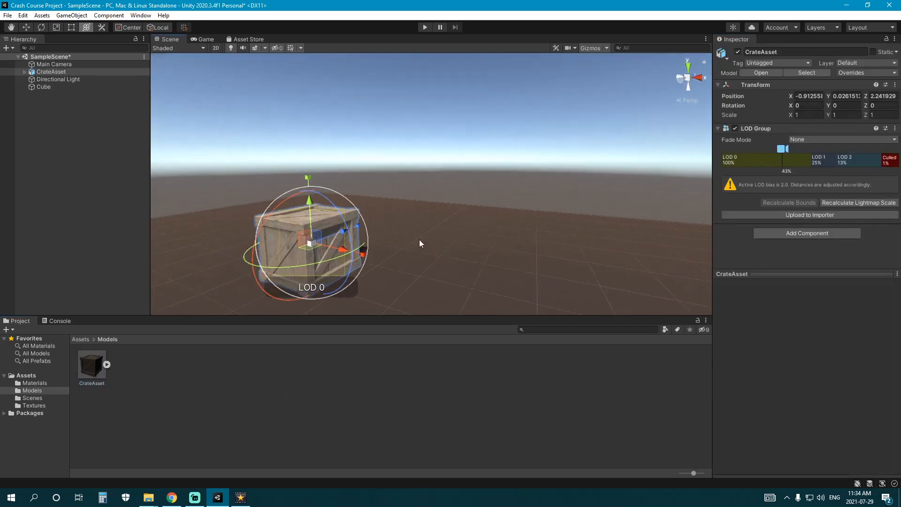
middle_click_drag(420, 244, 425, 192)
scroll(517, 209, "up", 5)
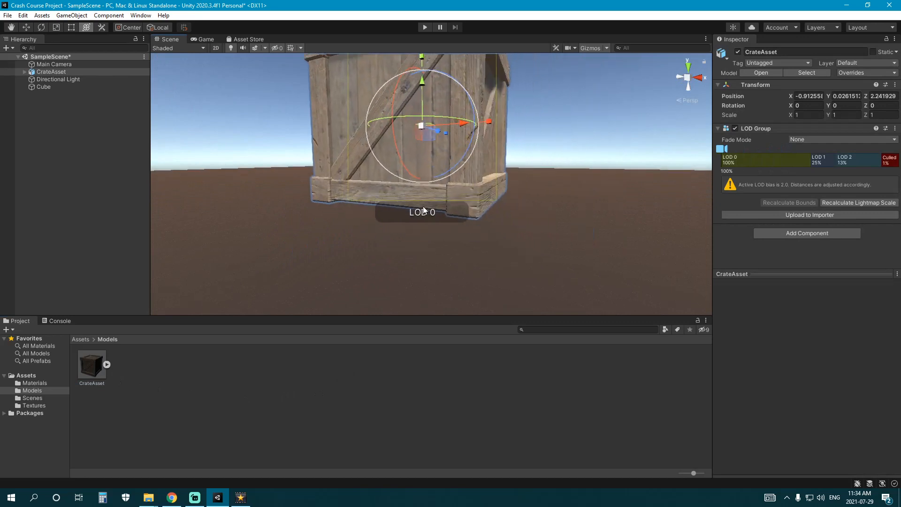
scroll(434, 187, "down", 5)
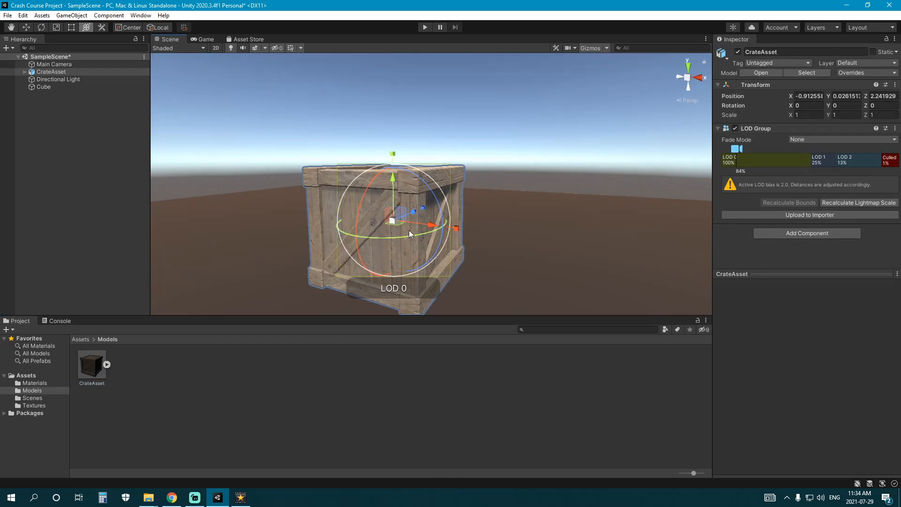
key("z")
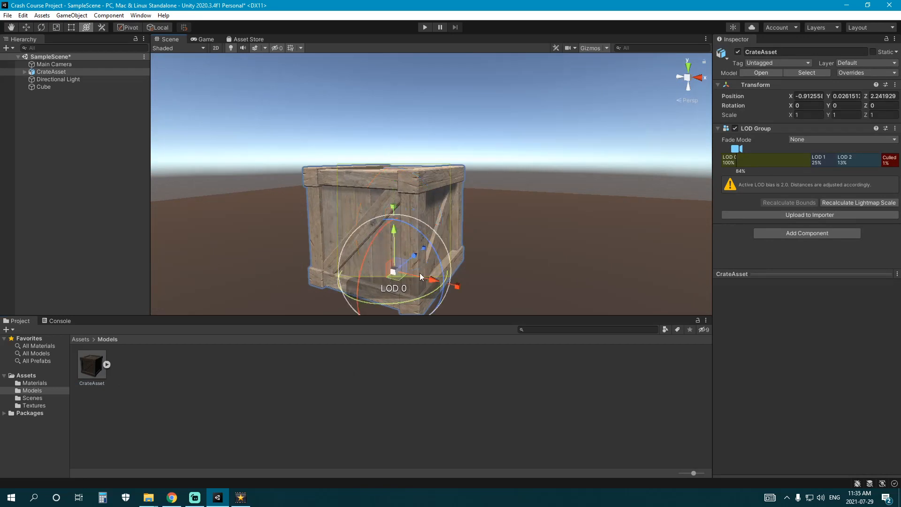
middle_click_drag(419, 272, 434, 258)
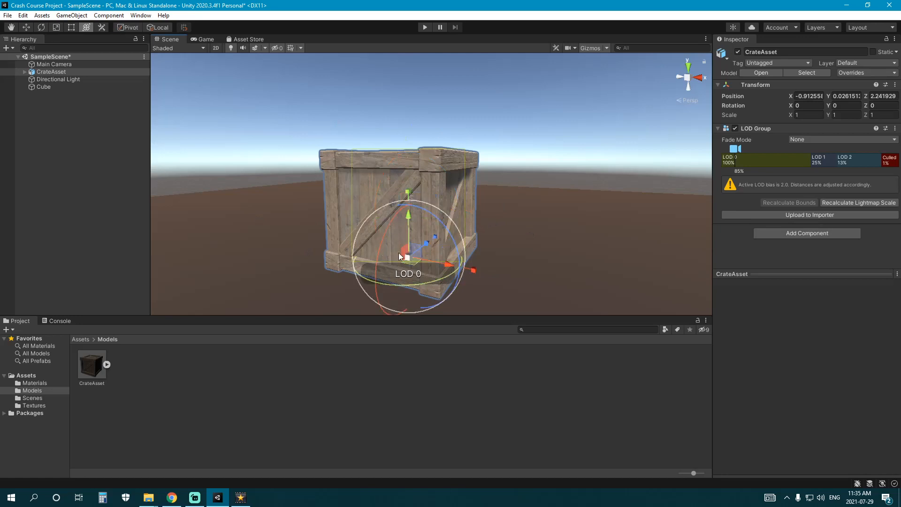
key("z")
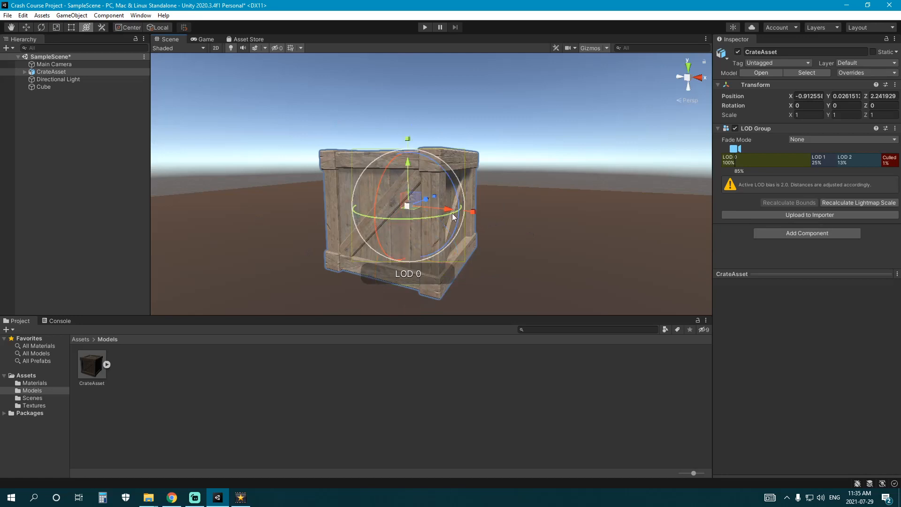
Set the handle orientation to Global, rotate the crate about 28.7° around the Y axis, and return the handles to Local
key("x")
middle_click_drag(455, 217, 424, 245)
key("f")
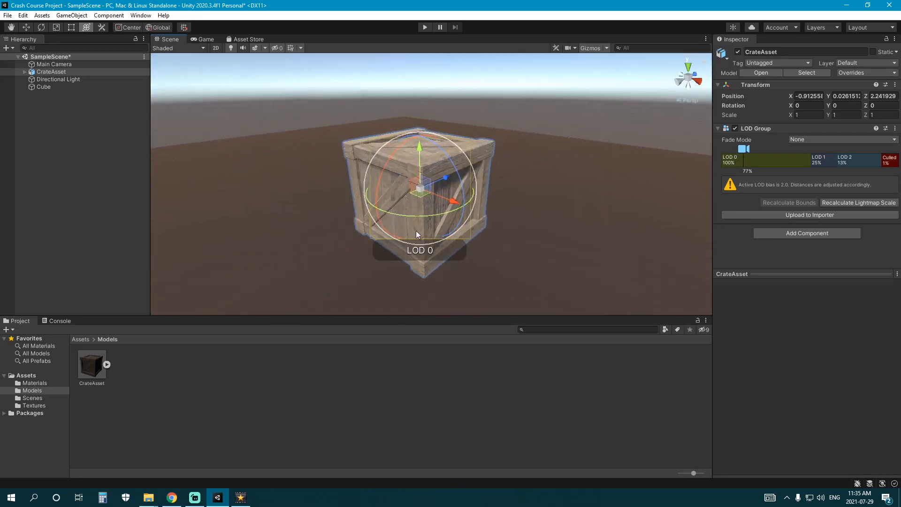
left_click_drag(416, 230, 365, 219)
key("x")
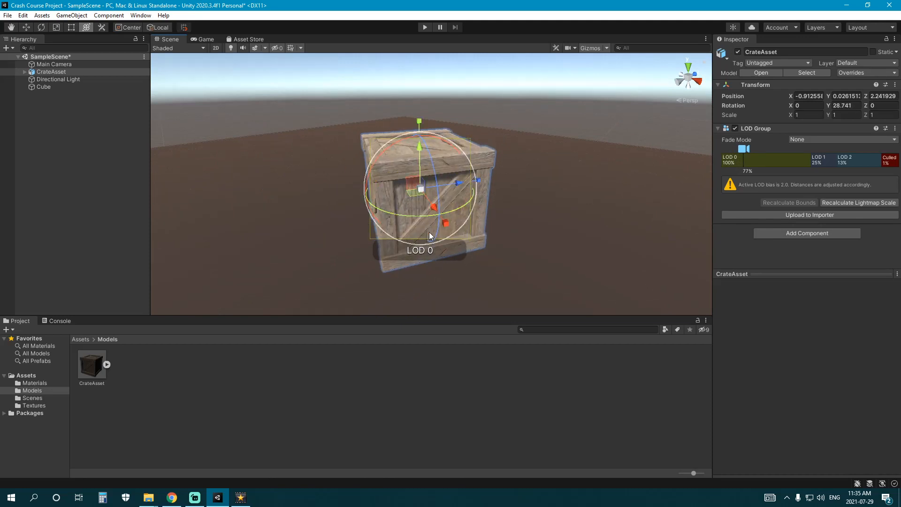
Examine the rotated crate and its Local-oriented handles from several sides and distances
mouse_move(427, 196)
middle_mouse_down()
mouse_move(417, 171)
mouse_move(425, 181)
middle_mouse_up()
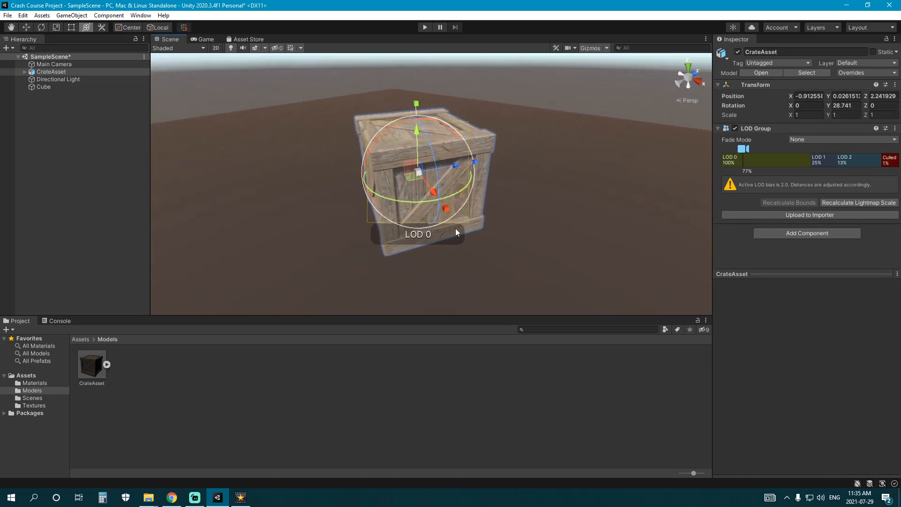
left_click_drag(412, 191, 477, 188, "alt")
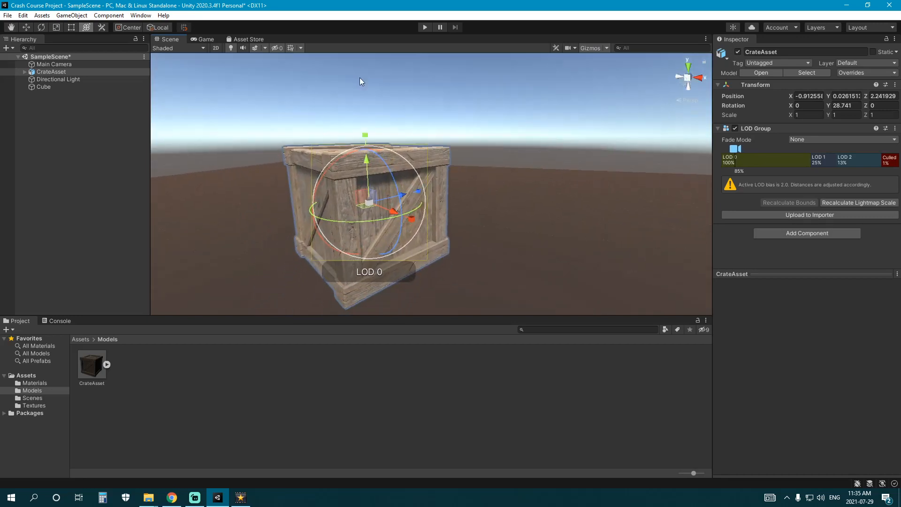
left_click_drag(334, 238, 377, 206, "alt")
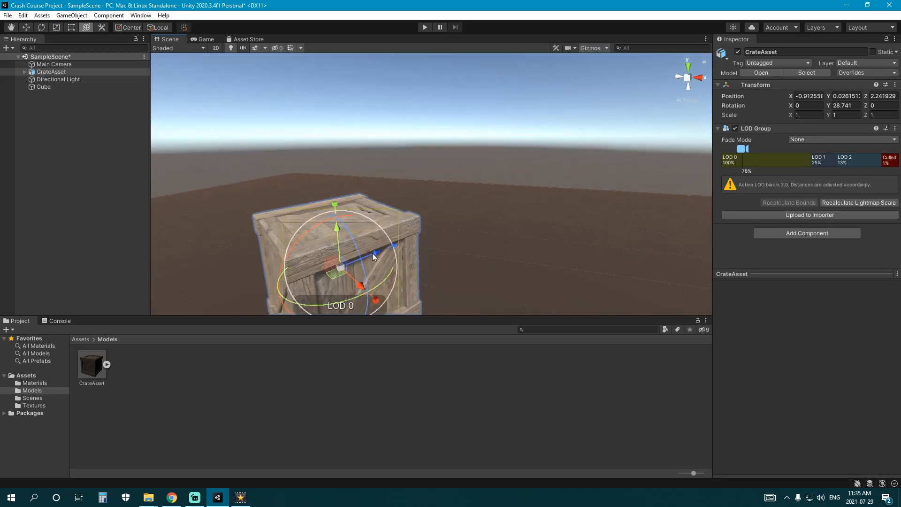
middle_click_drag(372, 254, 385, 210)
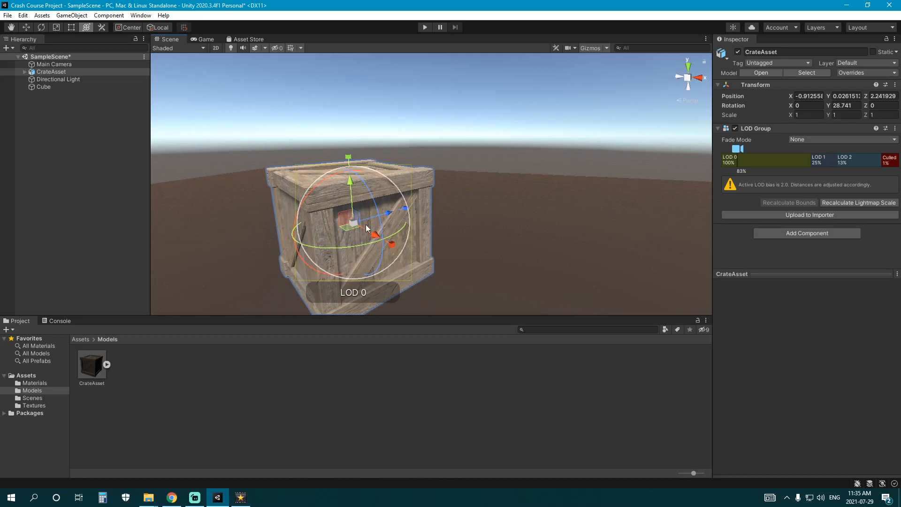
left_click_drag(420, 207, 280, 209, "alt")
middle_click_drag(492, 210, 307, 211)
left_click_drag(416, 227, 657, 213, "alt")
middle_click_drag(657, 214, 524, 207)
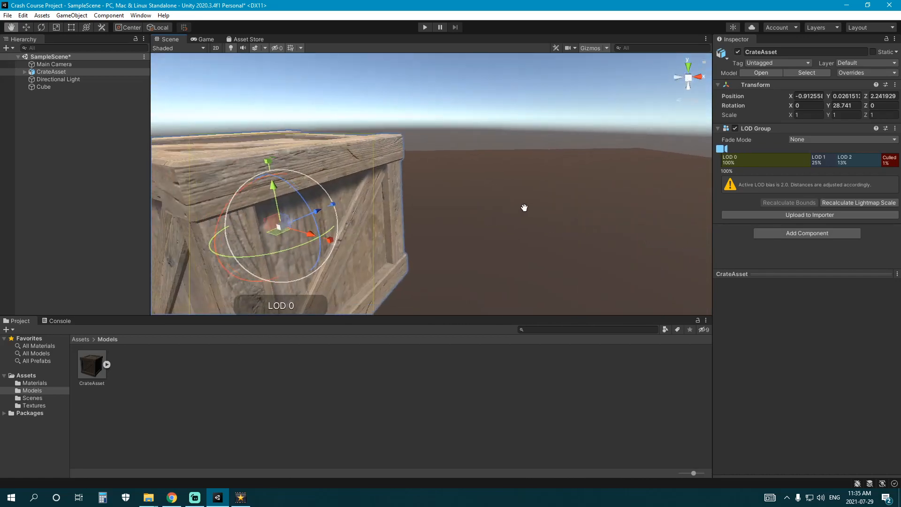
scroll(330, 201, "down", 5)
left_click_drag(430, 244, 404, 241, "alt")
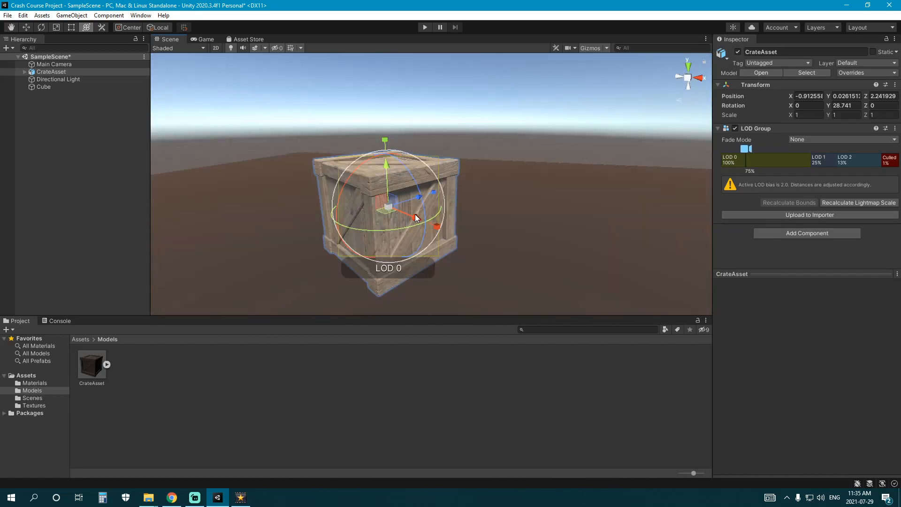
Alternate the crate's handle orientation between Global and Local to compare the axes
key("x")
left_click_drag(503, 195, 622, 120, "alt")
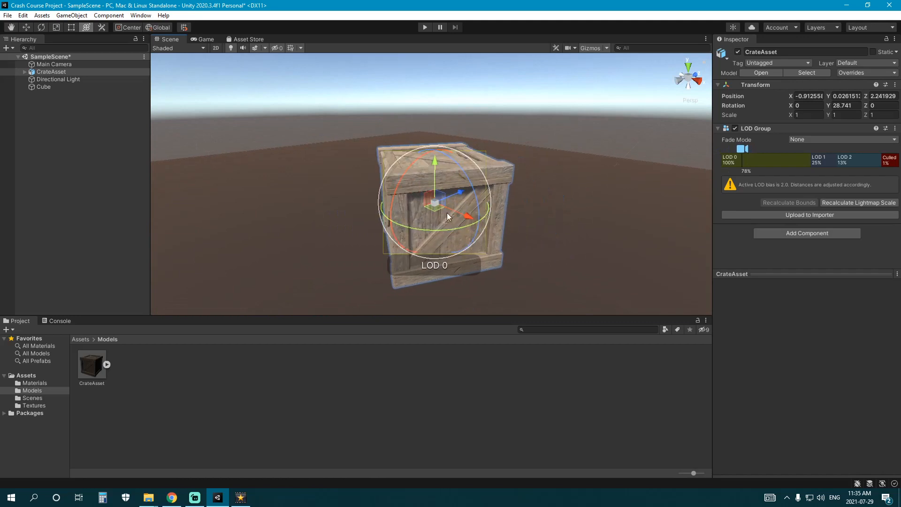
key("x")
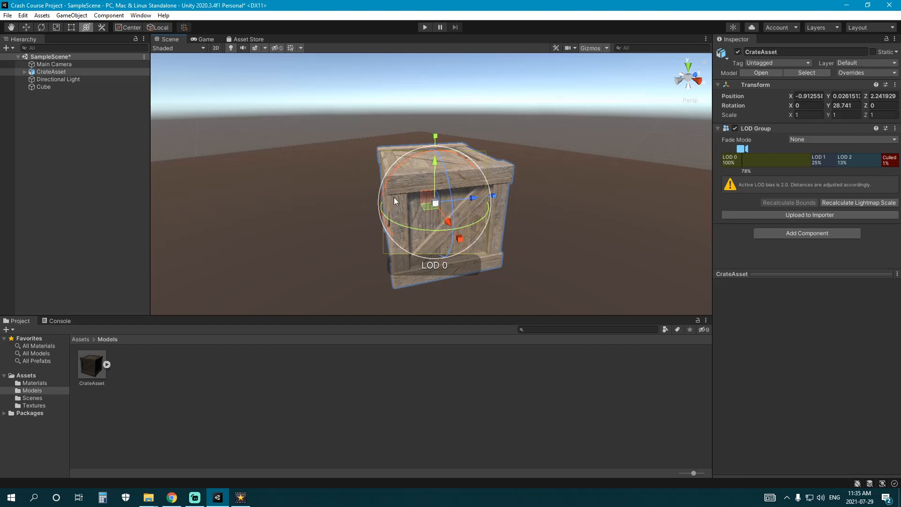
key("x")
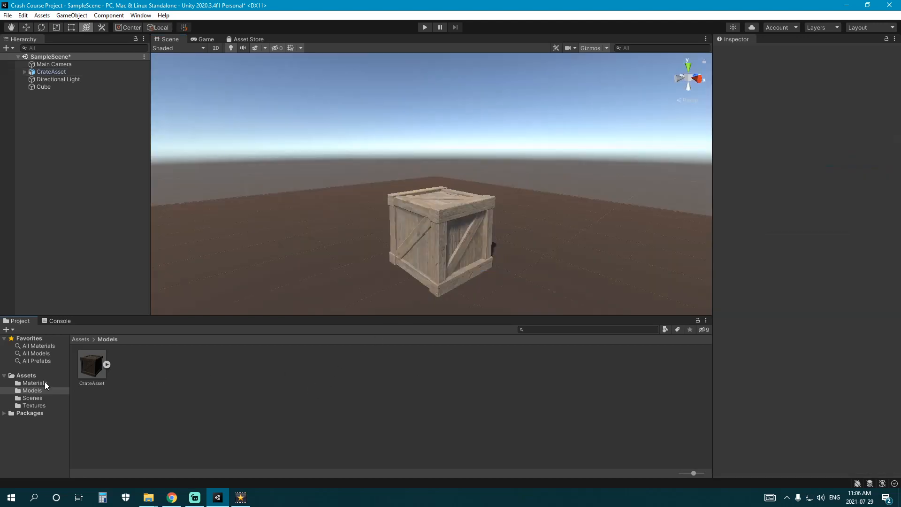
Open the Materials folder in the project's assets
left_click(44, 383)
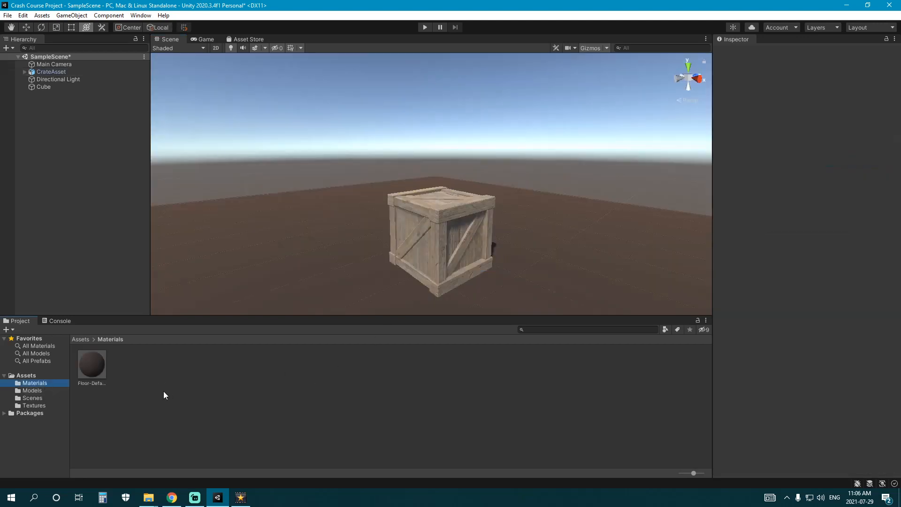
Create a new default material in the Materials folder, and delete it
right_click(163, 392)
mouse_move(230, 155)
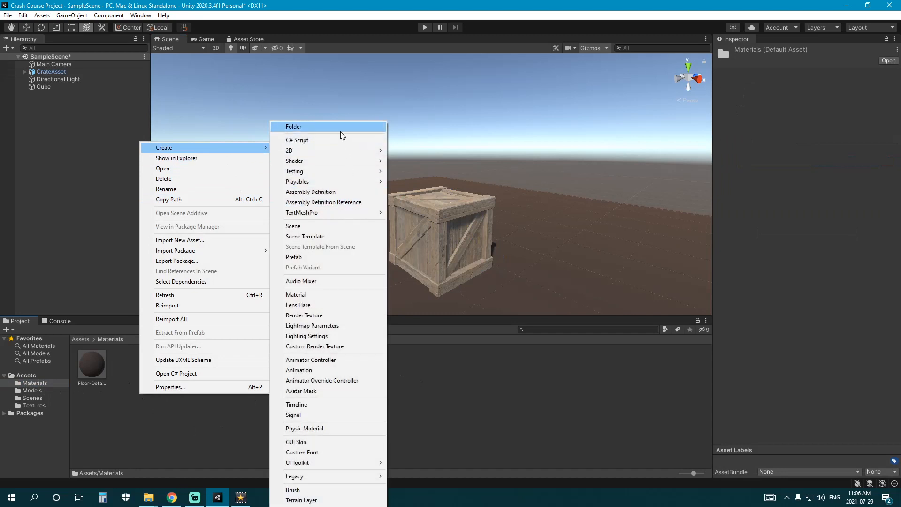
left_click(316, 299)
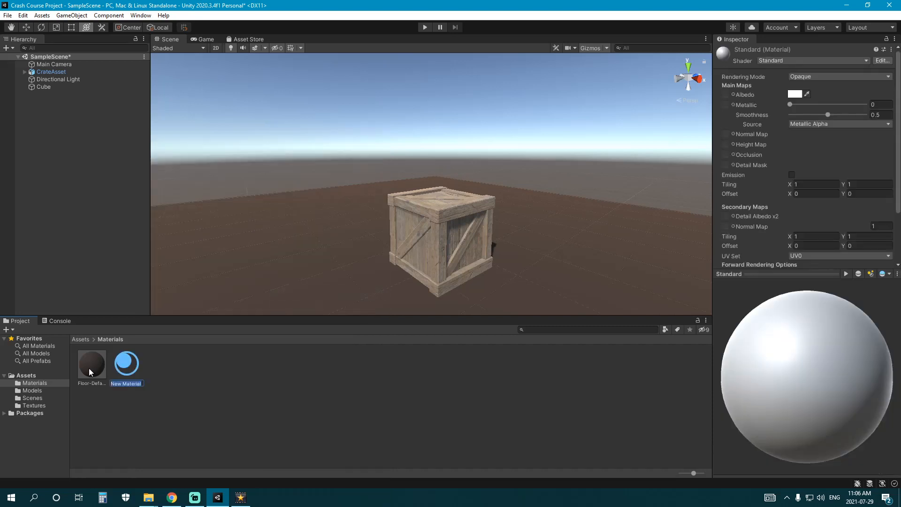
right_click(144, 373)
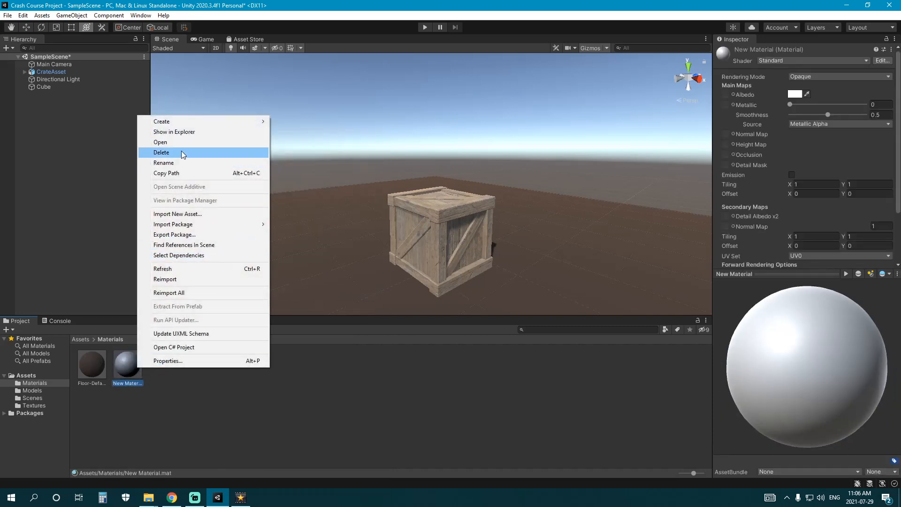
left_click(181, 152)
left_click(483, 266)
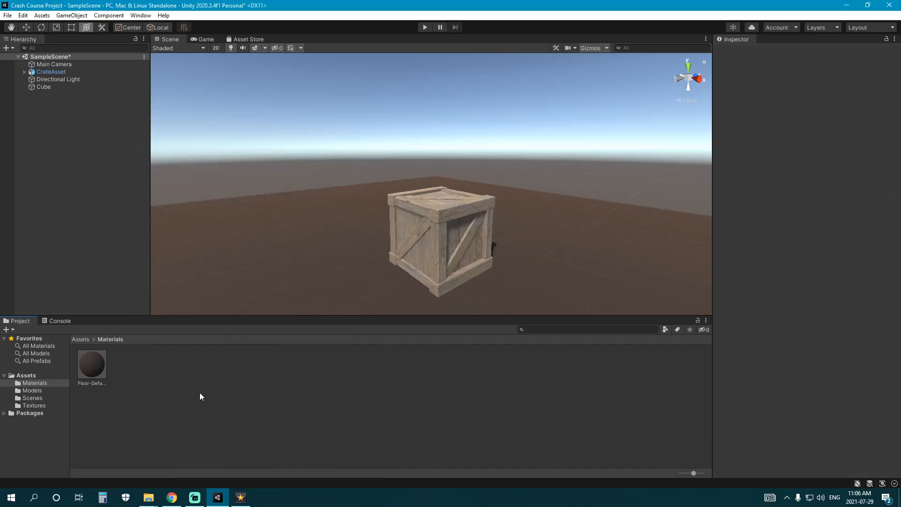
right_click(98, 371)
left_click(108, 381)
left_click(92, 364)
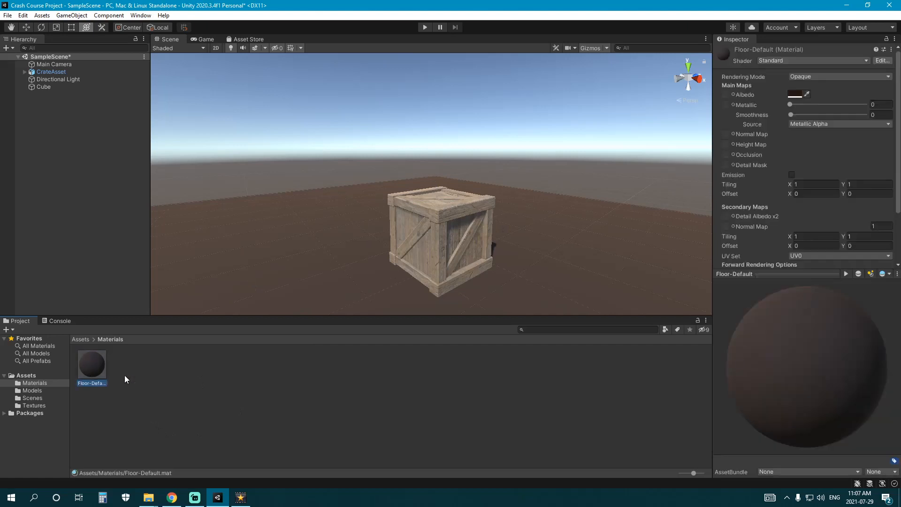
Duplicate the crate in the scene, move the copy aside and delete it, and repeat this to demonstrate duplicating
left_click(443, 228)
key("ctrl+d")
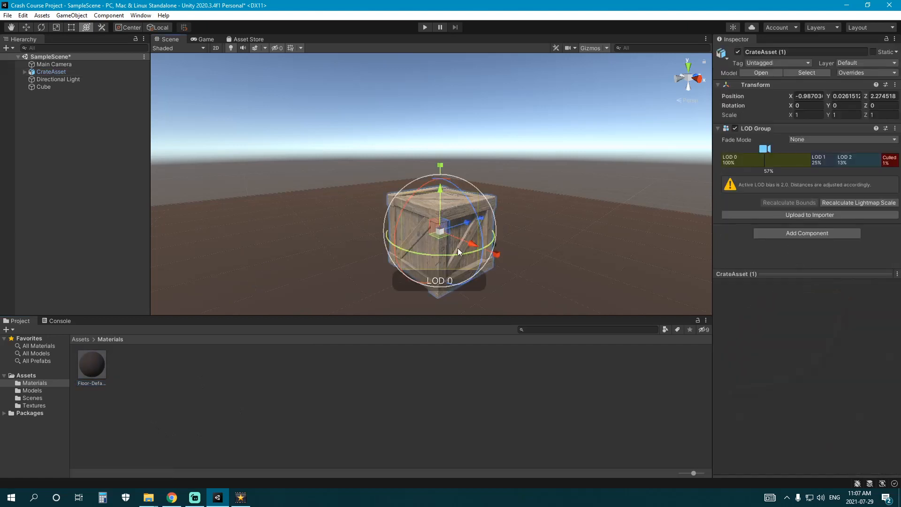
left_click_drag(439, 236, 501, 234)
key("Delete")
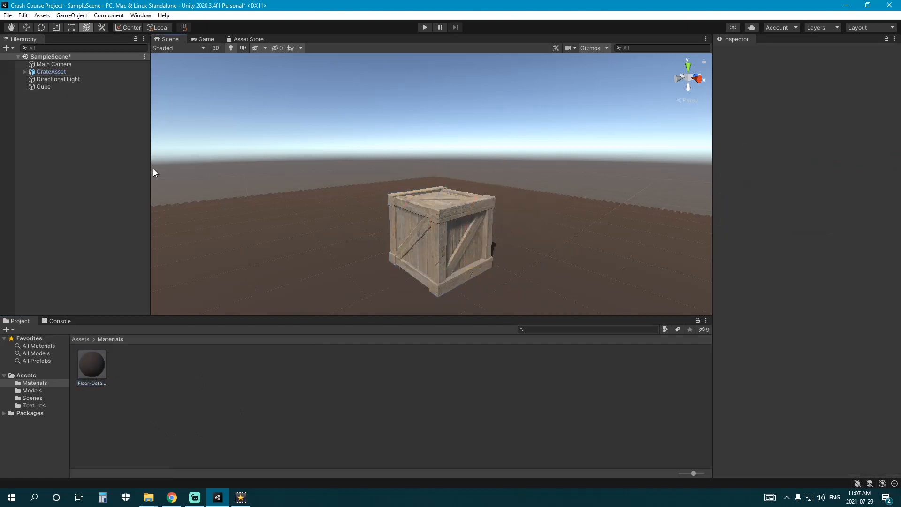
left_click(67, 71)
key("ctrl+d")
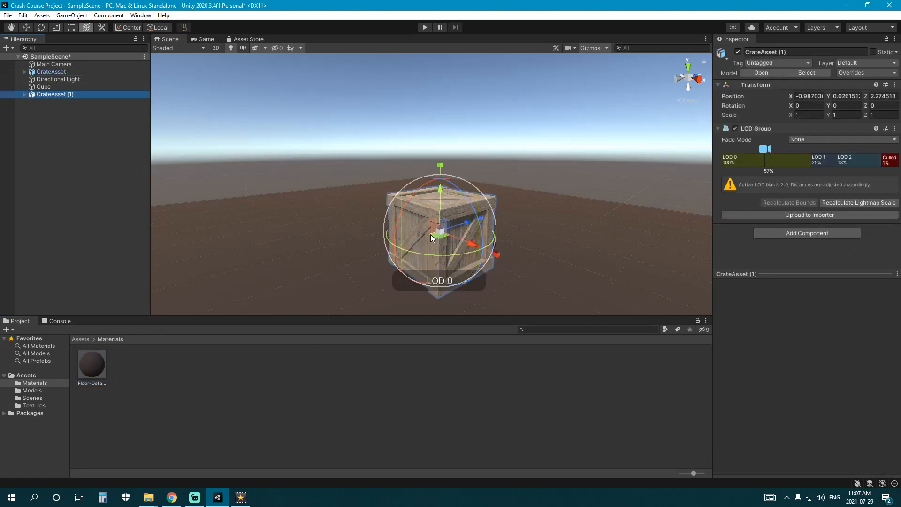
left_click_drag(430, 237, 359, 229)
key("Delete")
Duplicate the Floor-Default material, and rename the copy WoodenCrate
left_click(94, 368)
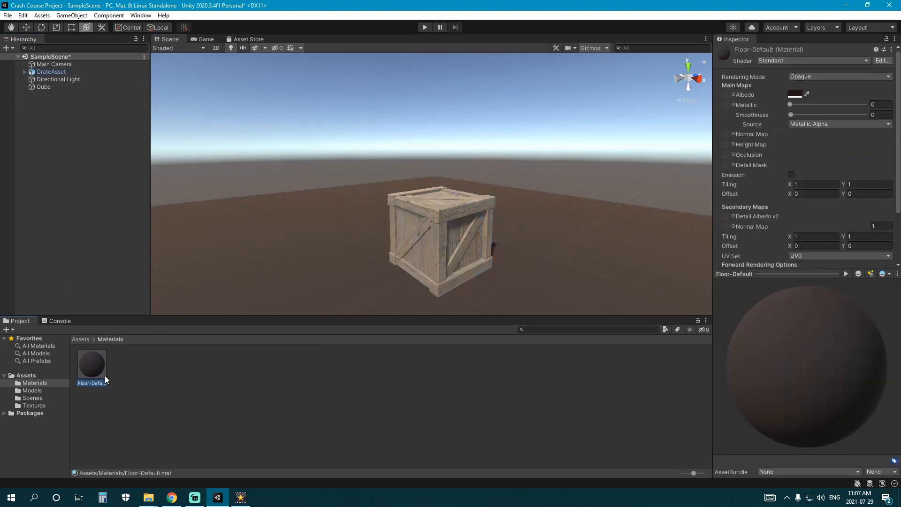
key("ctrl+d")
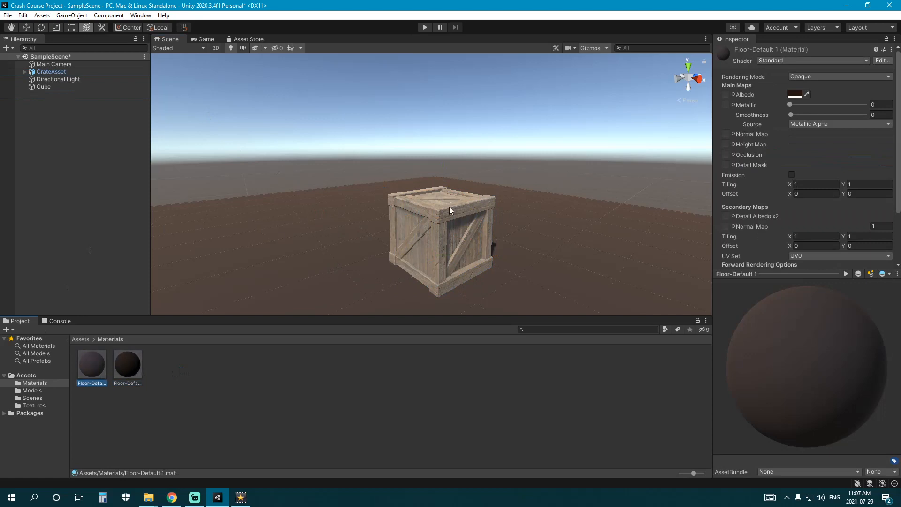
left_click(91, 385)
type("WoodenCrate")
key("Return")
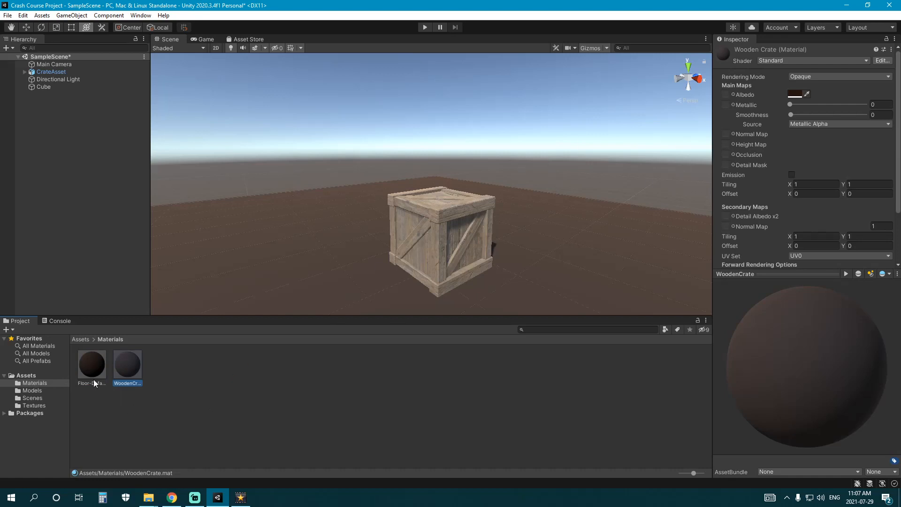